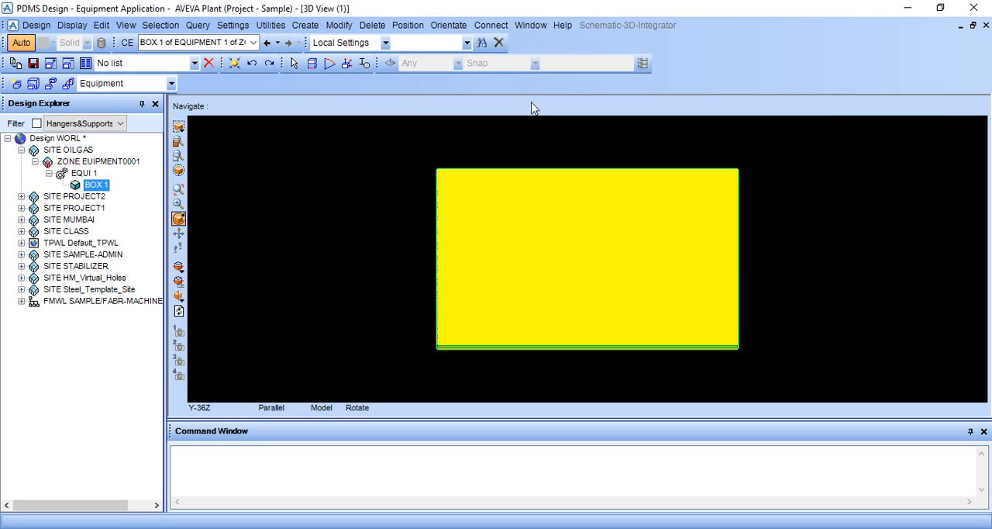
pyautogui.click(337, 25)
pyautogui.click(332, 28)
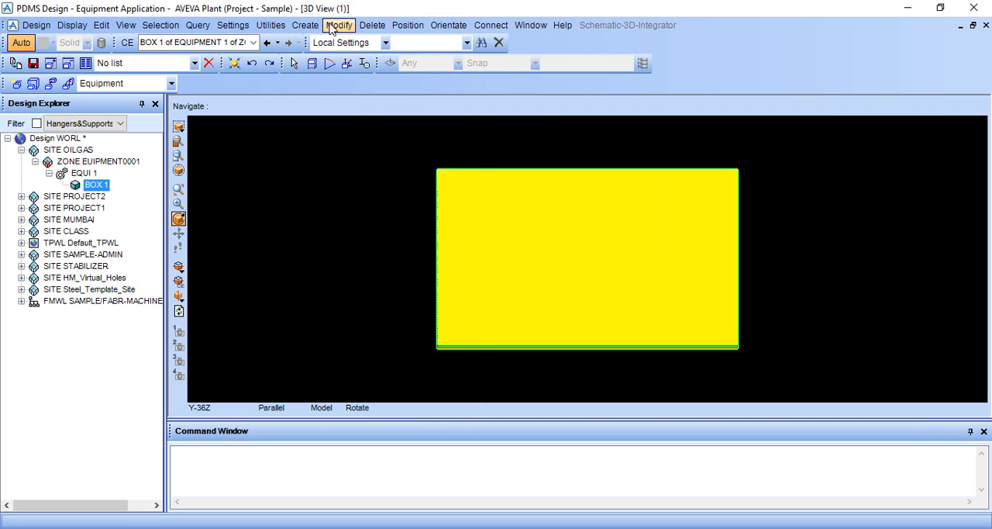
pyautogui.click(332, 26)
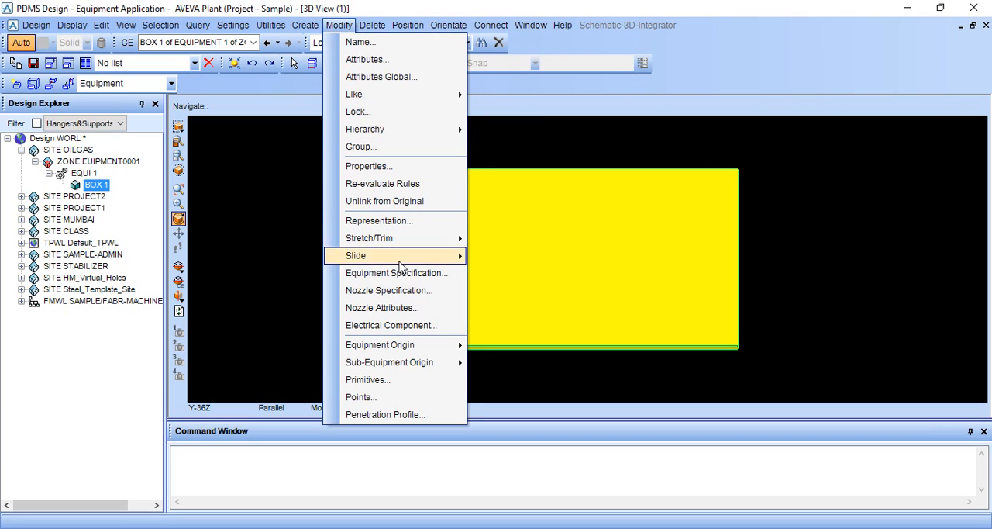
pyautogui.click(534, 153)
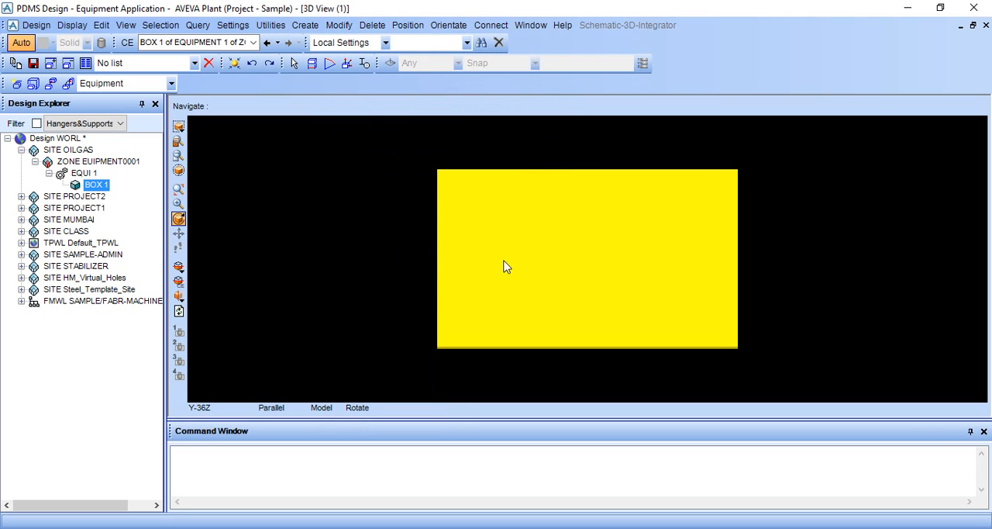
pyautogui.scroll(1, 674, 288)
pyautogui.scroll(-2, 683, 279)
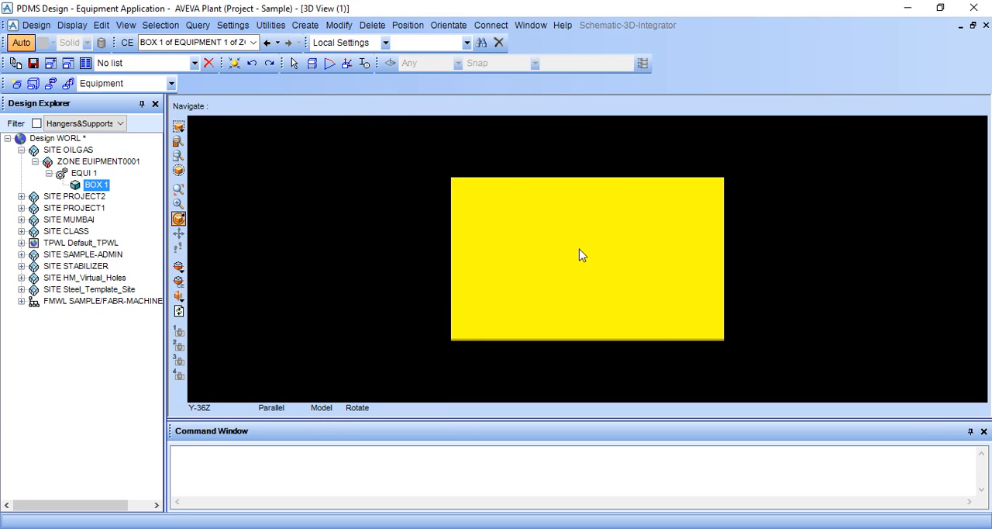
# Step: Start creating standard equipment from the AVEVA Standard Equipment specification, choosing the Vessels category
pyautogui.click(311, 27)
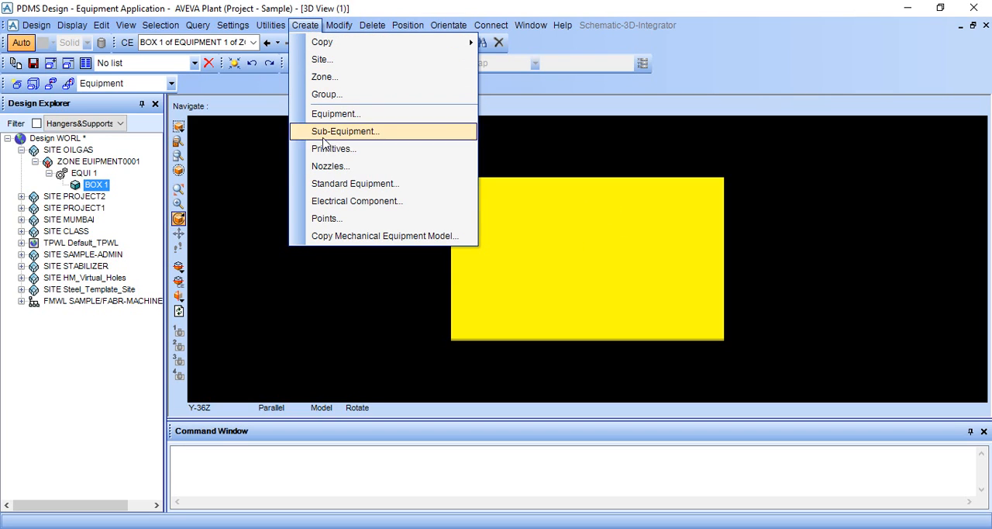
pyautogui.click(335, 189)
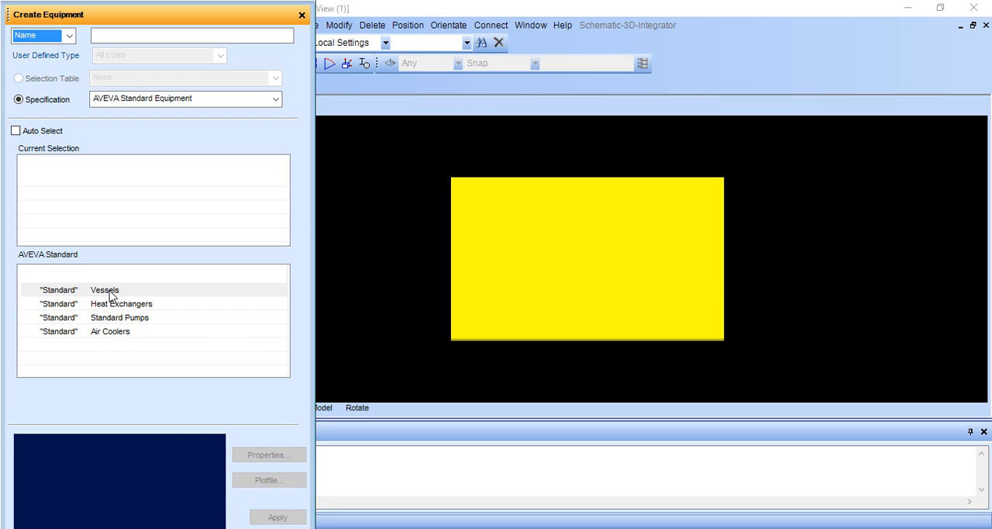
pyautogui.doubleClick(110, 291)
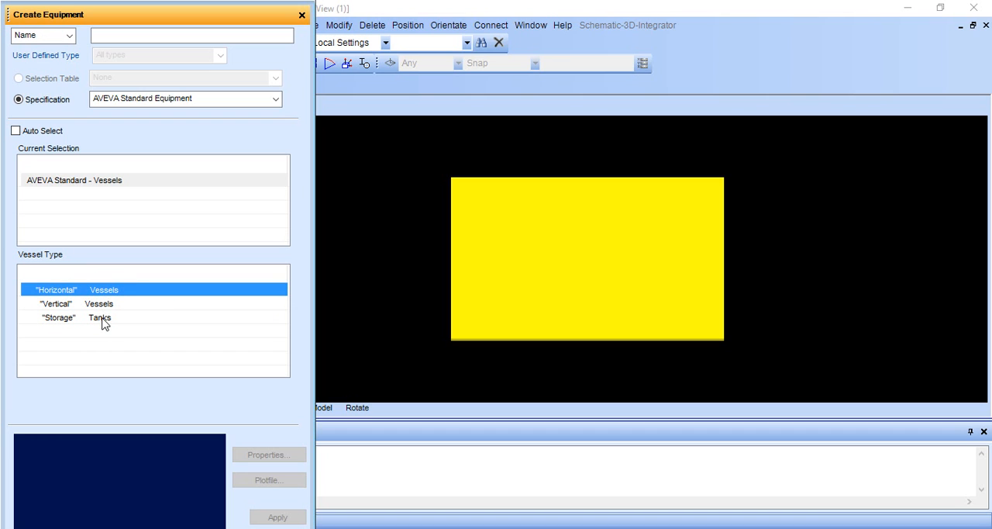
# Step: Choose the Conical Top Tank under Storage Tanks and inspect its preview in an enlarged Create Equipment form
pyautogui.doubleClick(103, 319)
pyautogui.doubleClick(111, 291)
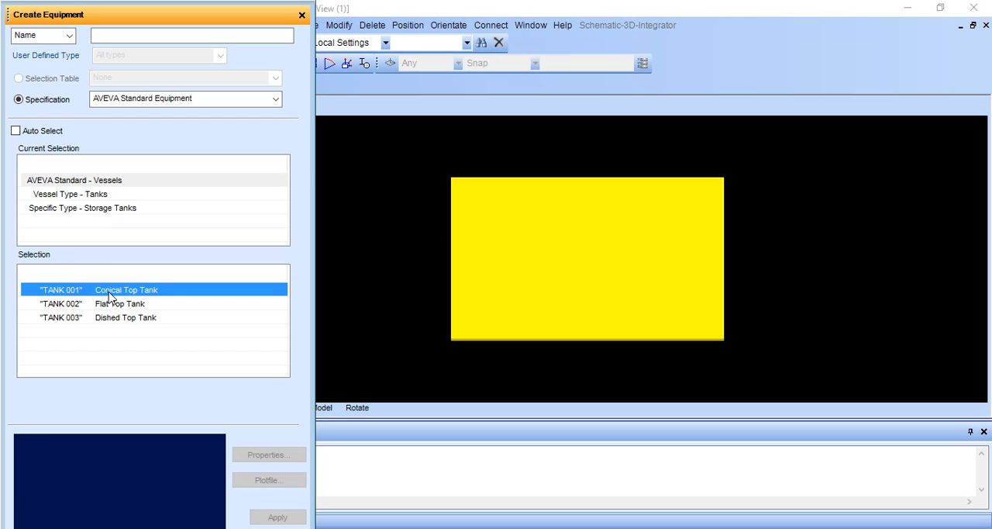
pyautogui.doubleClick(126, 290)
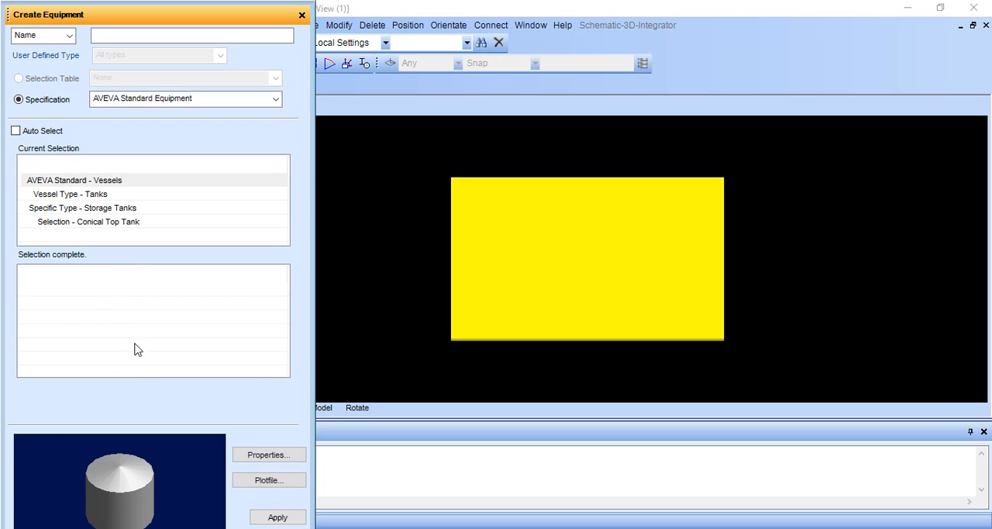
pyautogui.moveTo(176, 8)
pyautogui.mouseDown()
pyautogui.moveTo(175, 58)
pyautogui.moveTo(177, 8)
pyautogui.mouseUp()
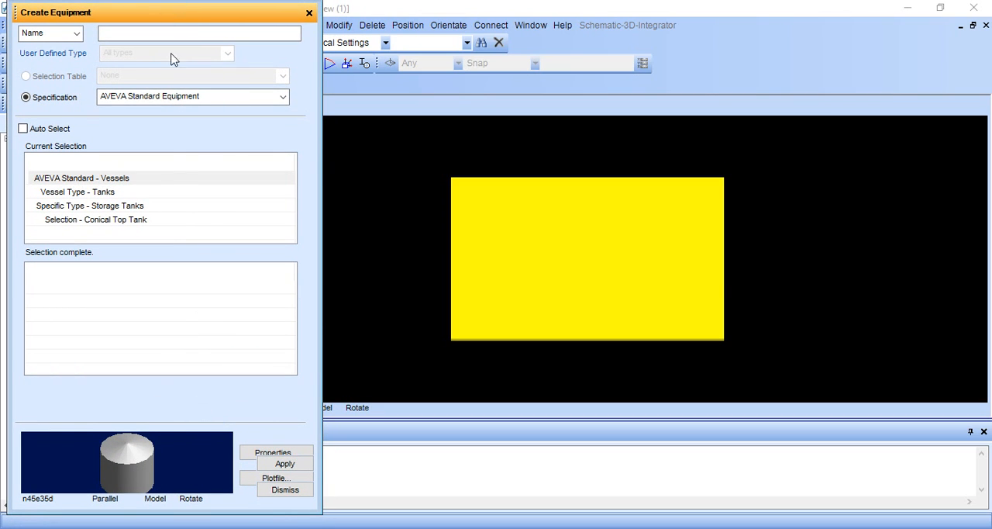
pyautogui.moveTo(173, 513); pyautogui.dragTo(174, 527)
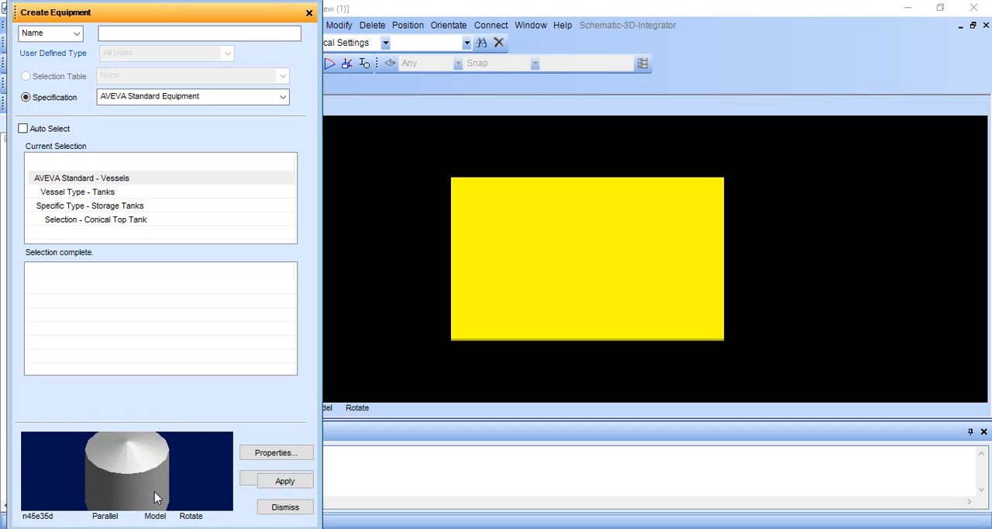
pyautogui.scroll(2, 140, 491)
pyautogui.scroll(-5, 140, 491)
pyautogui.scroll(5, 139, 474)
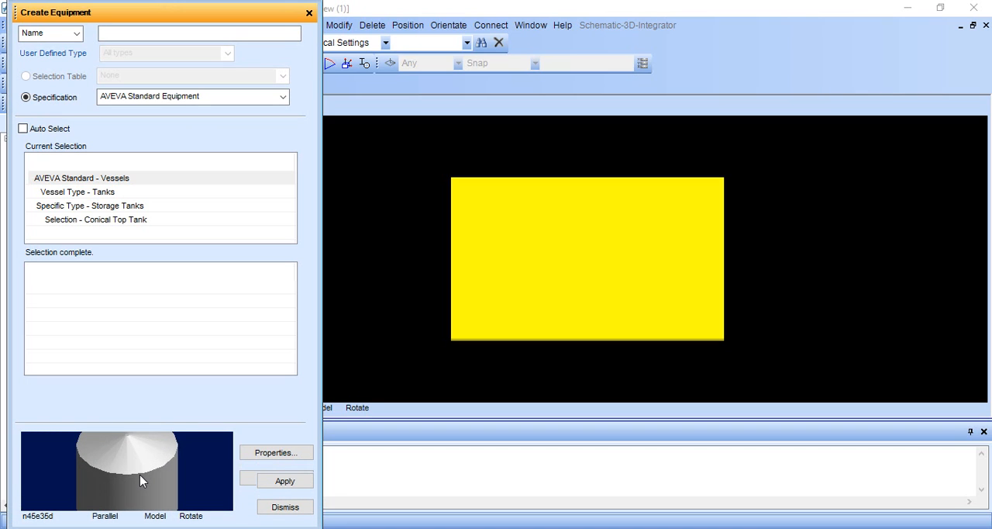
pyautogui.moveTo(139, 472); pyautogui.dragTo(145, 445)
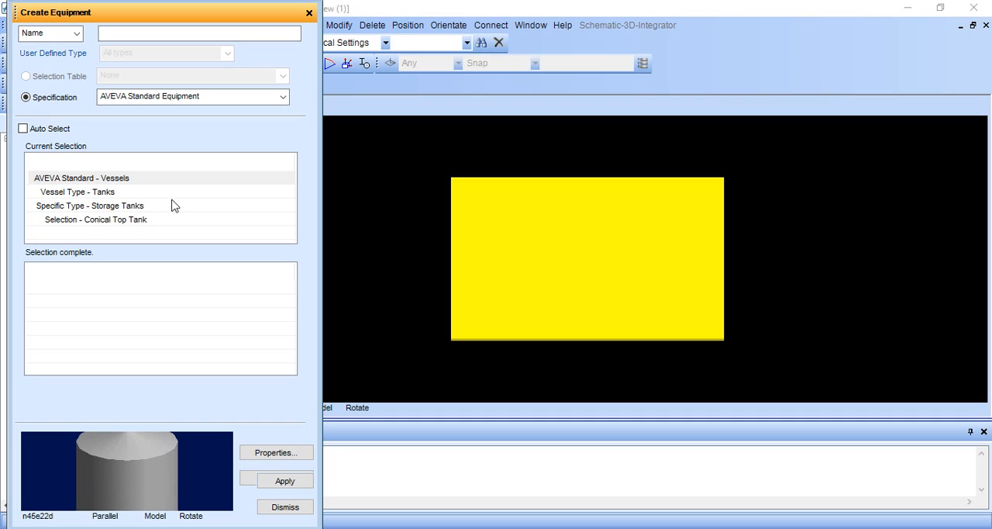
# Step: Choose the horizontal Storage Vessel With Dished Ends as the standard equipment and apply its creation
pyautogui.click(97, 193)
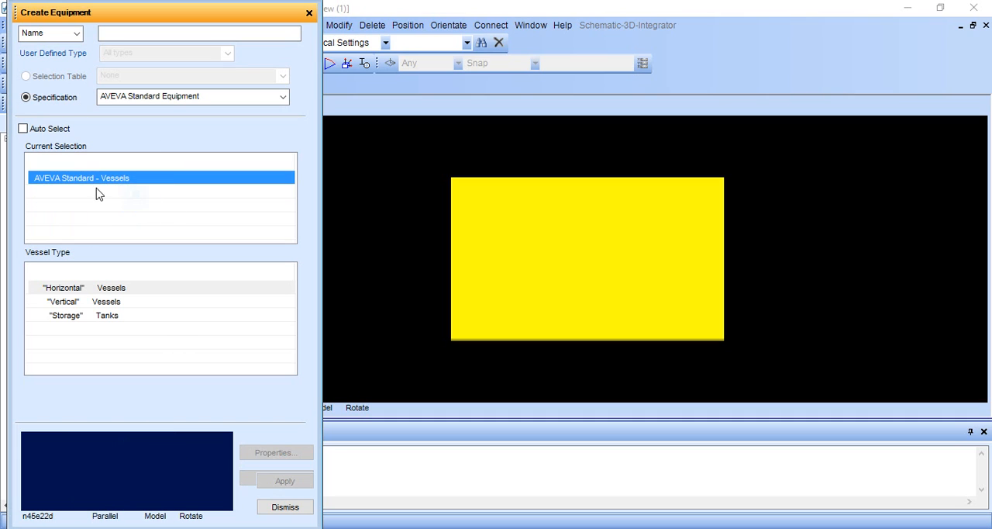
pyautogui.click(110, 290)
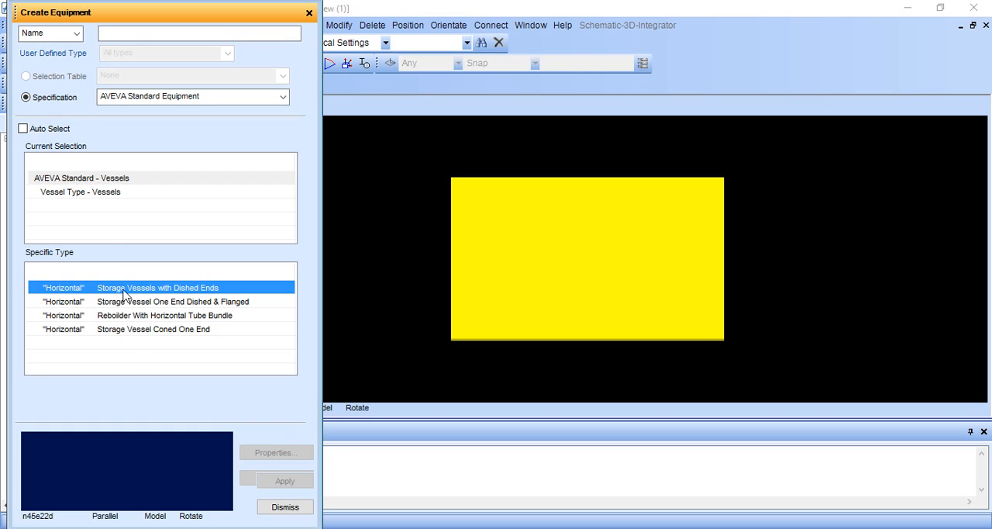
pyautogui.click(179, 290)
pyautogui.click(153, 288)
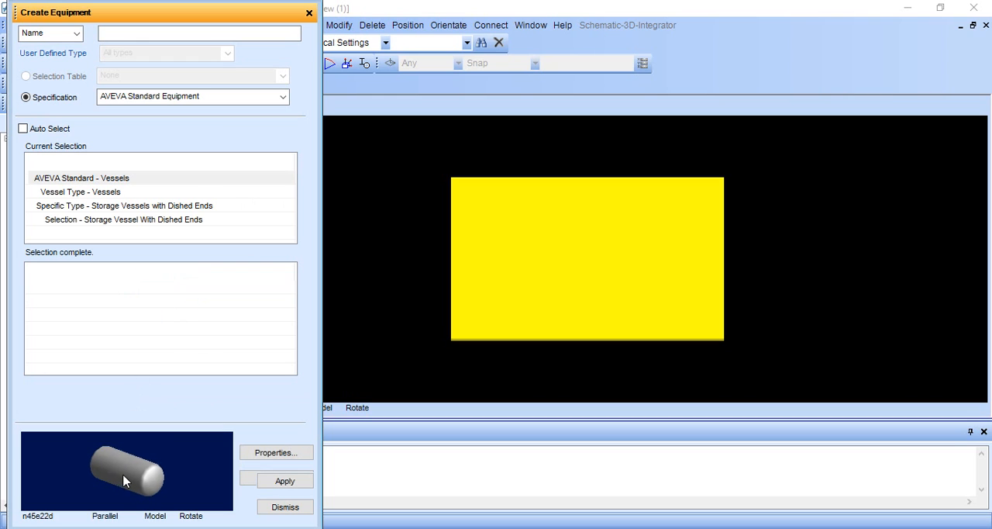
pyautogui.click(285, 483)
# Step: Place the dished-end vessel at the explicit position E 0.00, N 0.00, U 200
pyautogui.click(148, 11)
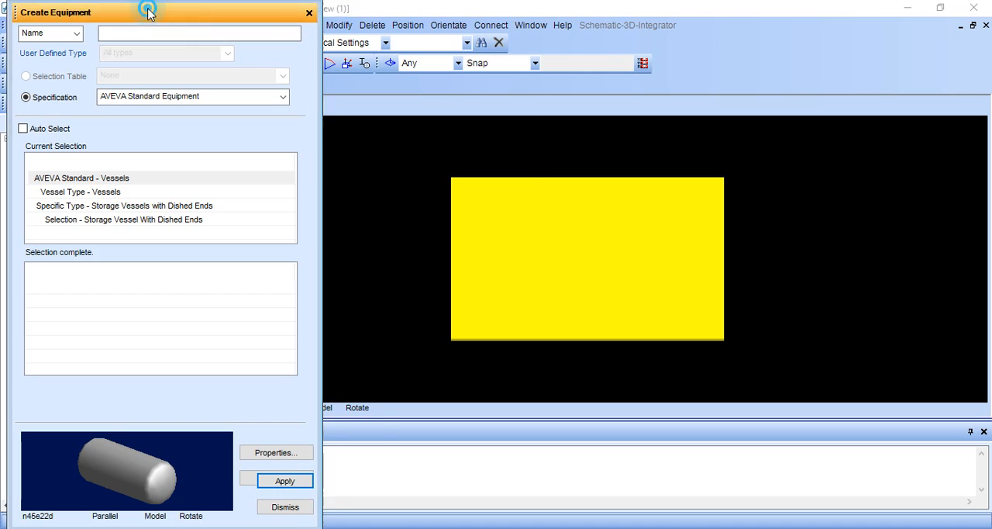
pyautogui.moveTo(148, 11); pyautogui.dragTo(860, 9)
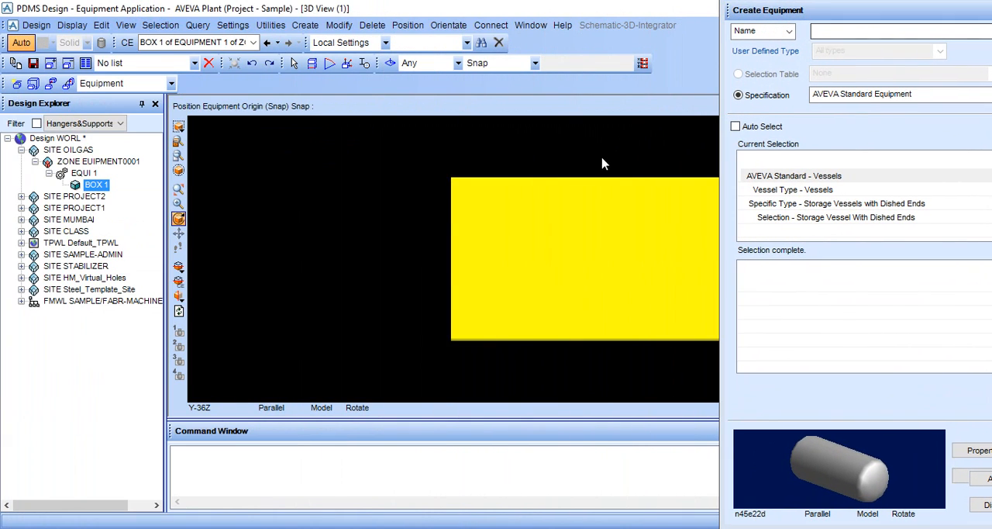
pyautogui.middleClick(562, 198)
pyautogui.middleClick(630, 257)
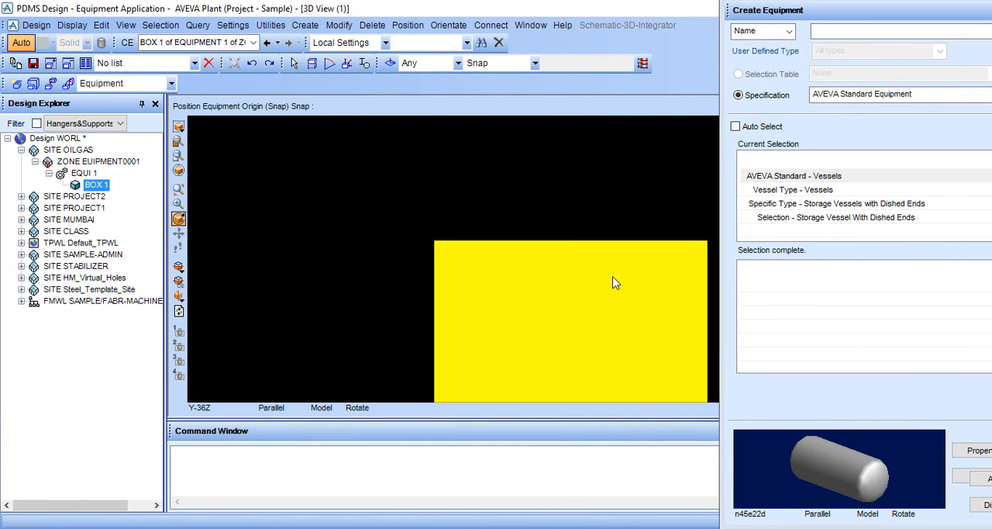
pyautogui.middleClick(613, 276)
pyautogui.middleClick(630, 305)
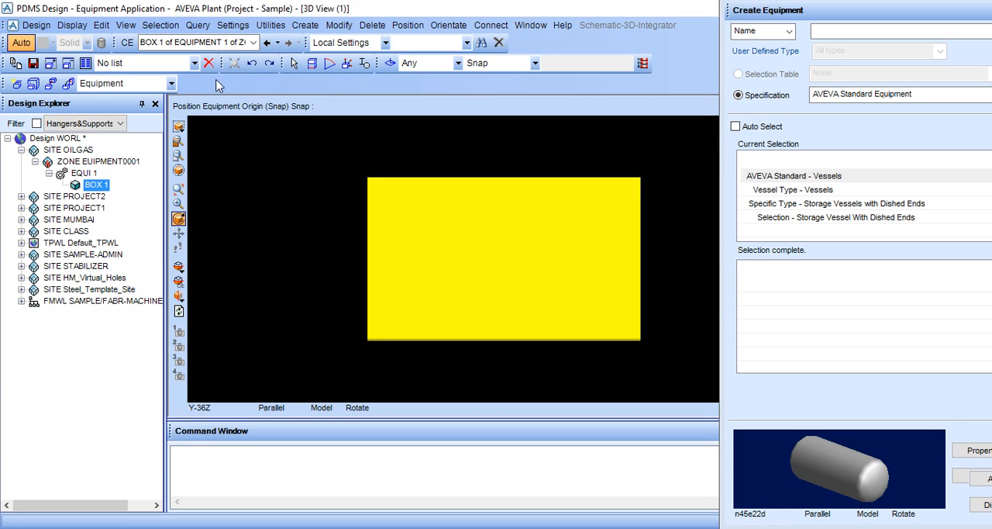
pyautogui.click(642, 63)
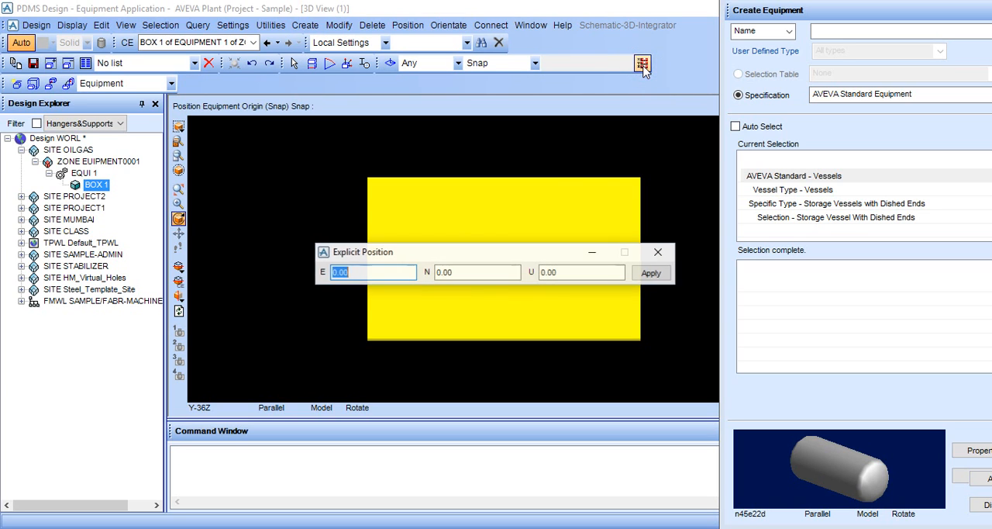
pyautogui.moveTo(452, 257); pyautogui.dragTo(256, 160)
pyautogui.doubleClick(379, 175)
pyautogui.press('BackSpace')
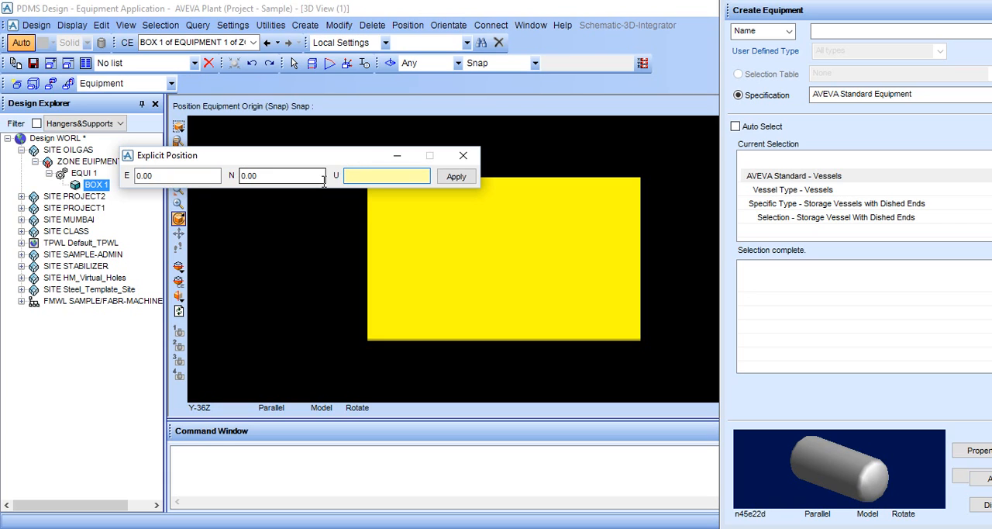
pyautogui.click(96, 187)
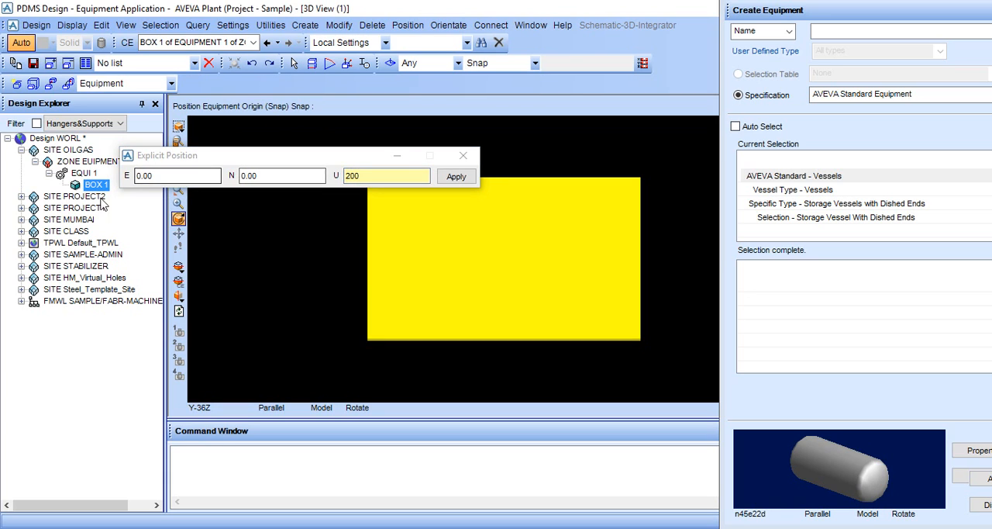
pyautogui.click(456, 182)
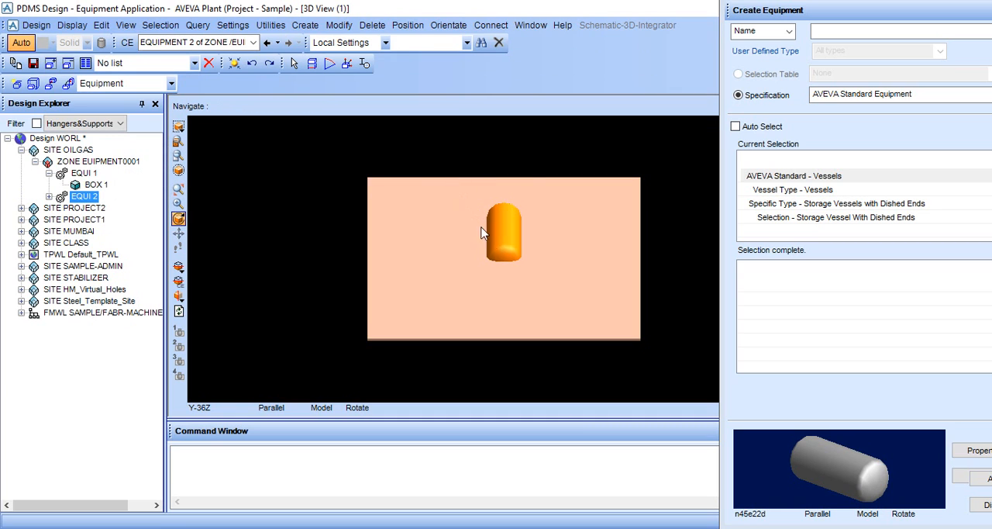
# Step: Set the 3D view to look north and dismiss the Create Equipment form
pyautogui.moveTo(492, 242); pyautogui.dragTo(488, 218, button='middle')
pyautogui.rightClick(605, 188)
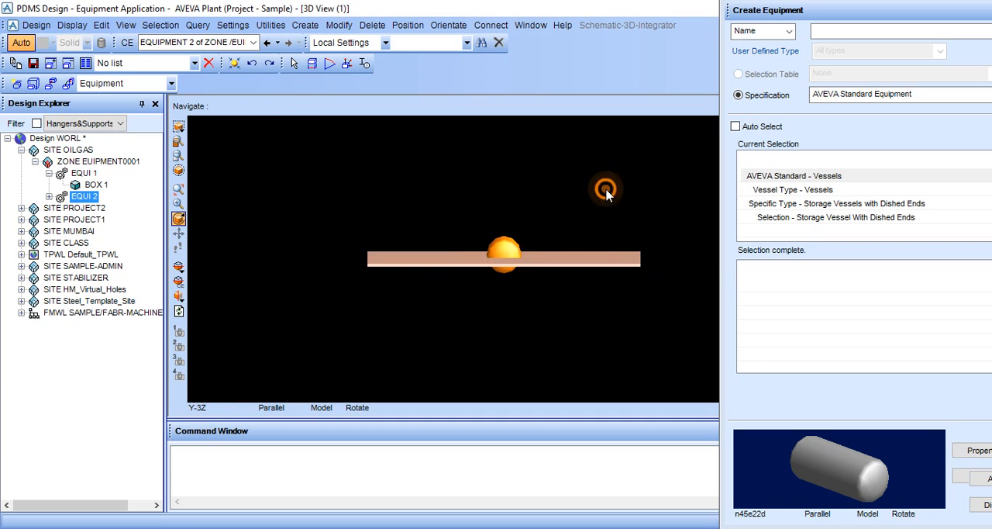
pyautogui.moveTo(721, 297)
pyautogui.click(778, 294)
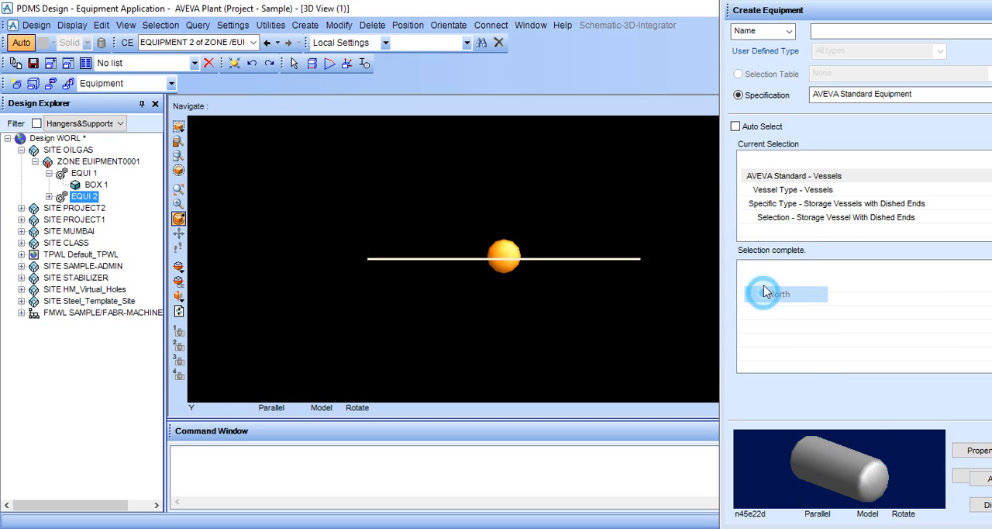
pyautogui.click(989, 478)
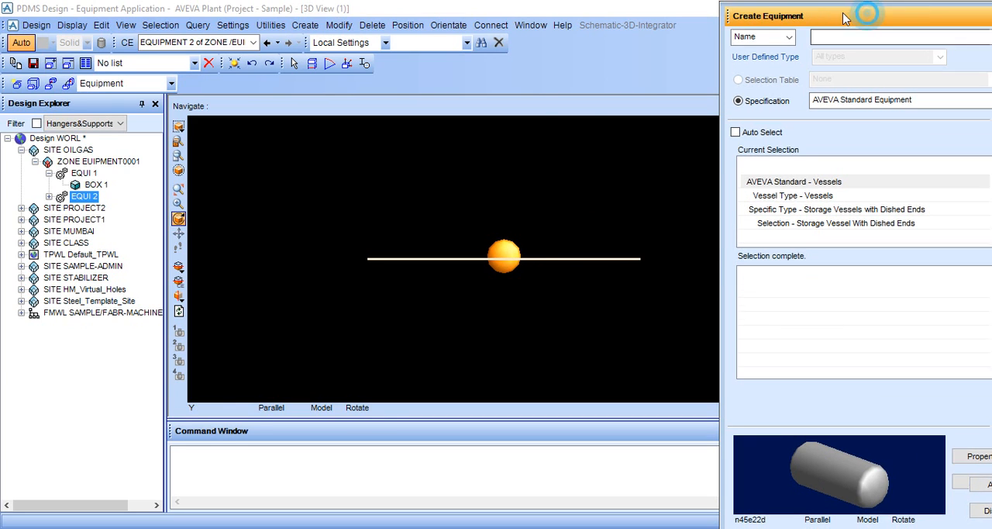
pyautogui.doubleClick(863, 11)
pyautogui.click(831, 507)
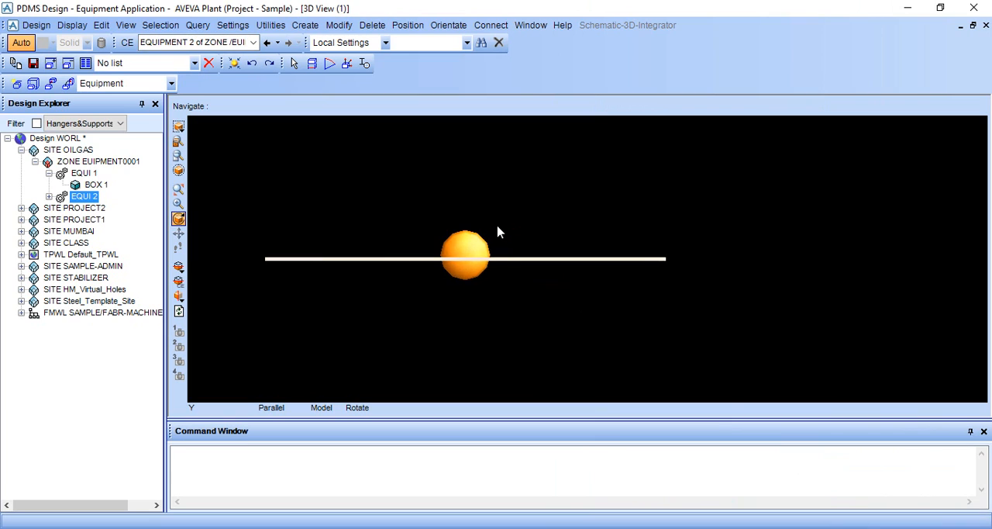
# Step: Examine the vessel's height relative to the base box, ending with the 3D view looking north
pyautogui.scroll(4, 491, 278)
pyautogui.middleClick(492, 278)
pyautogui.scroll(-10, 491, 278)
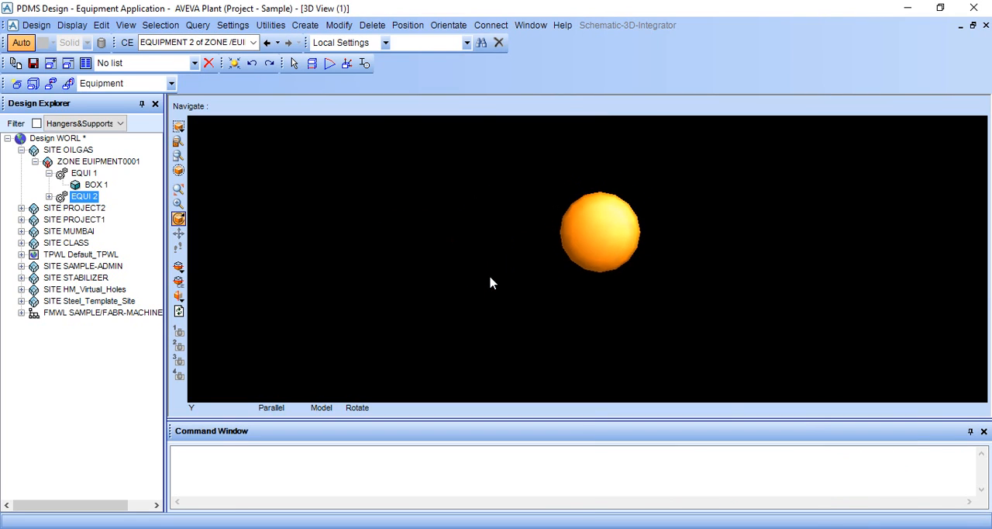
pyautogui.moveTo(606, 262)
pyautogui.mouseDown(button='middle')
pyautogui.moveTo(591, 313)
pyautogui.moveTo(589, 259)
pyautogui.mouseUp(button='middle')
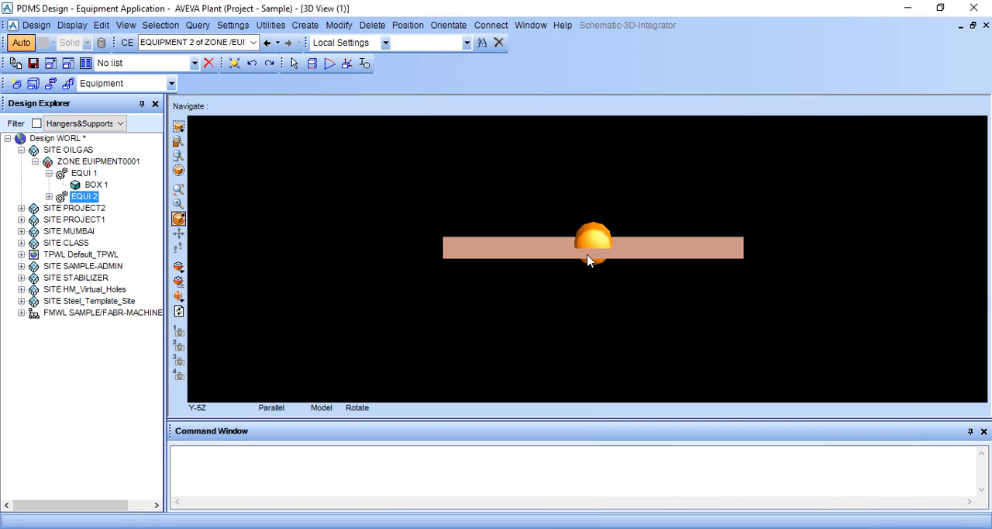
pyautogui.rightClick(718, 188)
pyautogui.moveTo(781, 295)
pyautogui.click(872, 288)
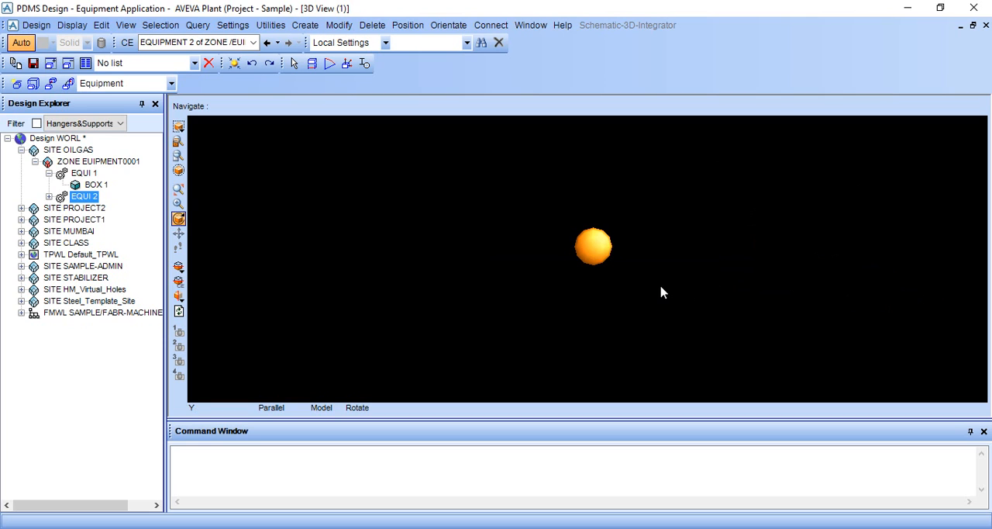
pyautogui.rightClick(762, 190)
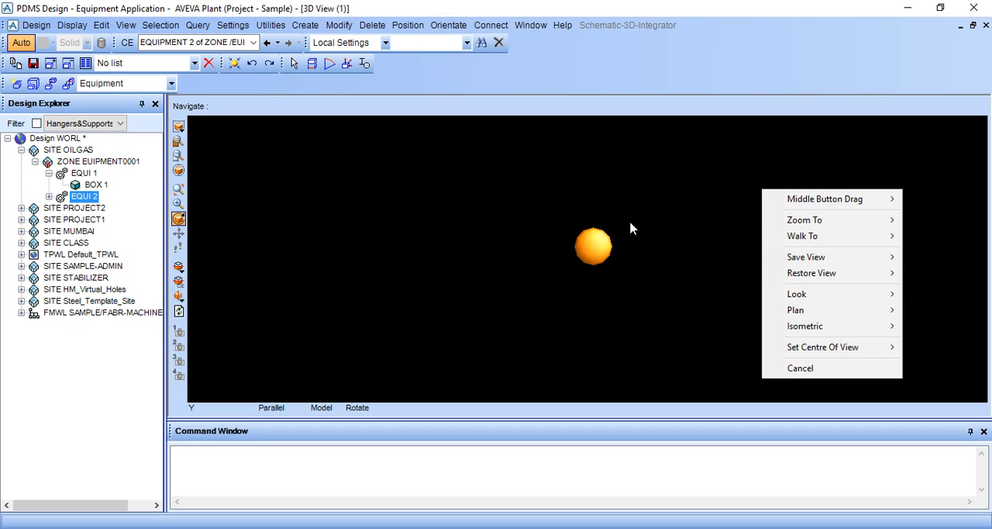
pyautogui.moveTo(649, 162)
pyautogui.mouseDown(button='middle')
pyautogui.moveTo(659, 199)
pyautogui.moveTo(656, 167)
pyautogui.mouseUp(button='middle')
pyautogui.rightClick(736, 149)
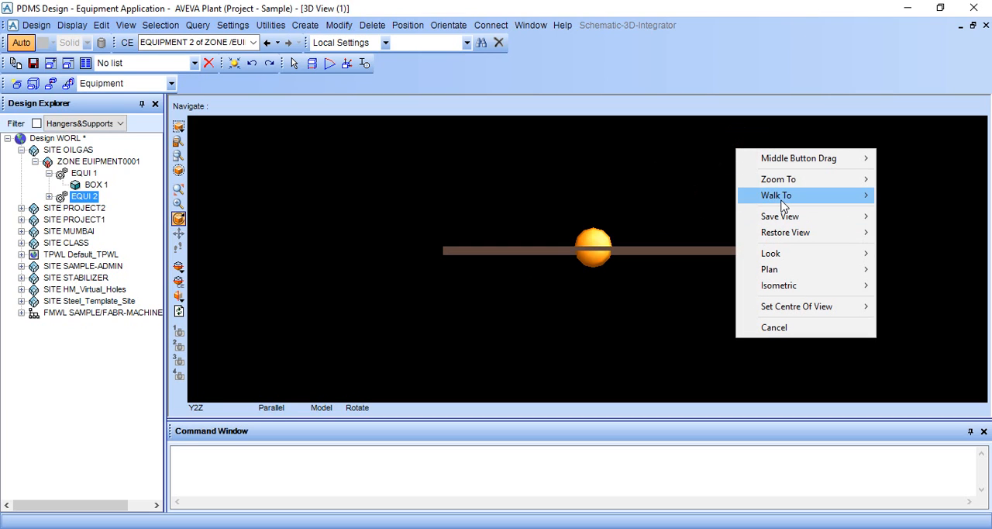
pyautogui.moveTo(781, 203)
pyautogui.click(698, 228)
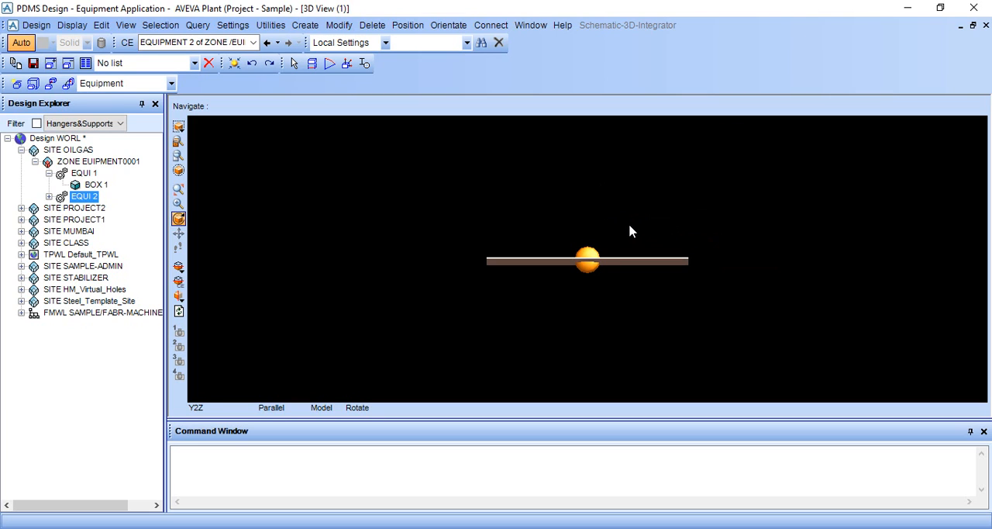
pyautogui.rightClick(717, 163)
pyautogui.moveTo(767, 267)
pyautogui.click(888, 266)
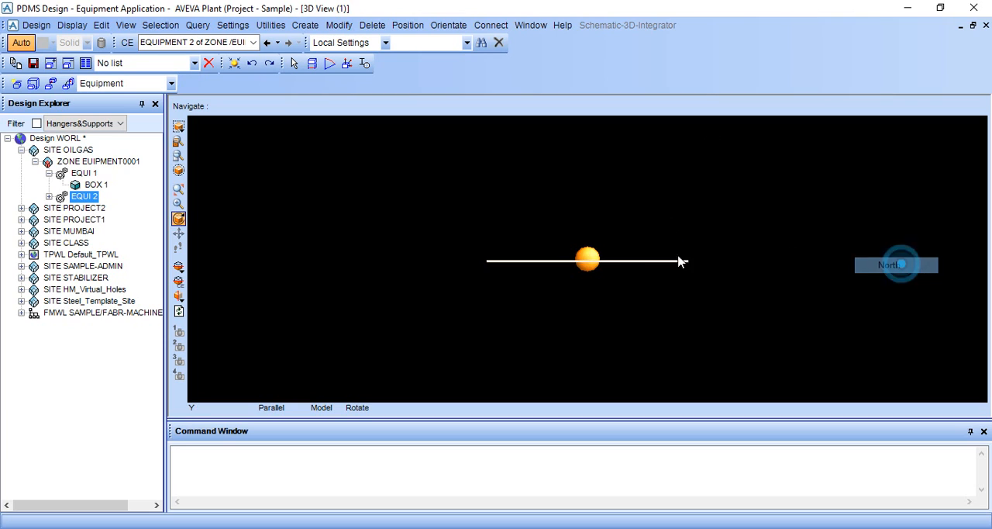
# Step: Start a distance measurement at the lowest vertex of the vessel's dished end, using the Graphics pick filter with Snap
pyautogui.scroll(3, 601, 265)
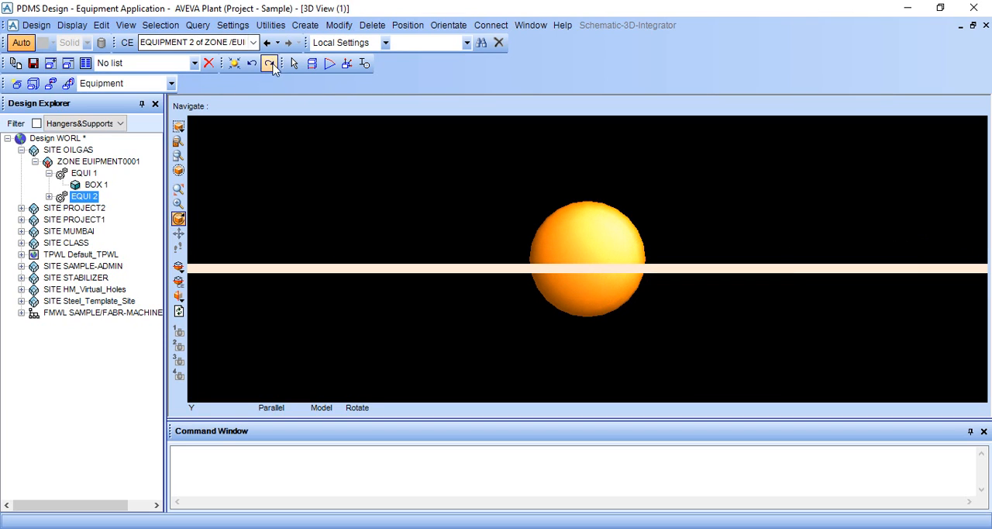
pyautogui.scroll(2, 615, 286)
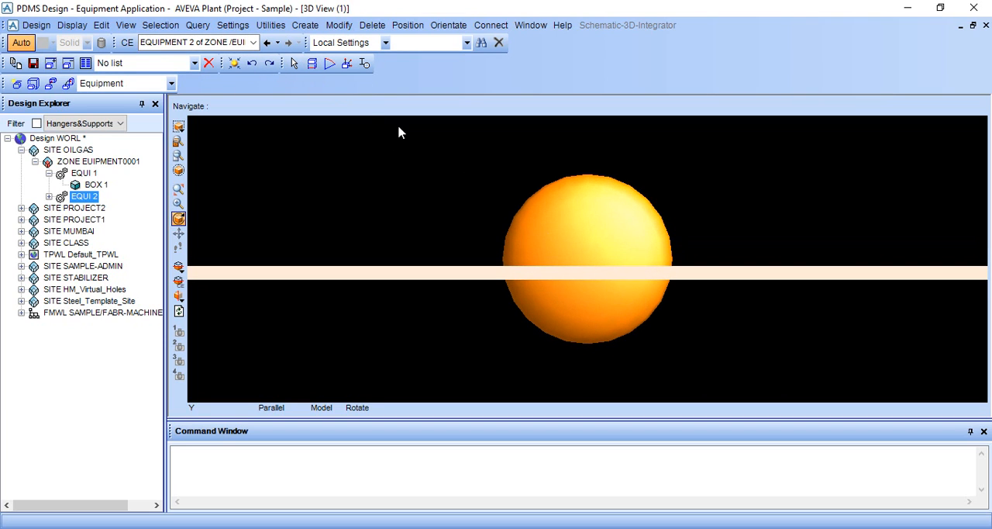
pyautogui.click(312, 63)
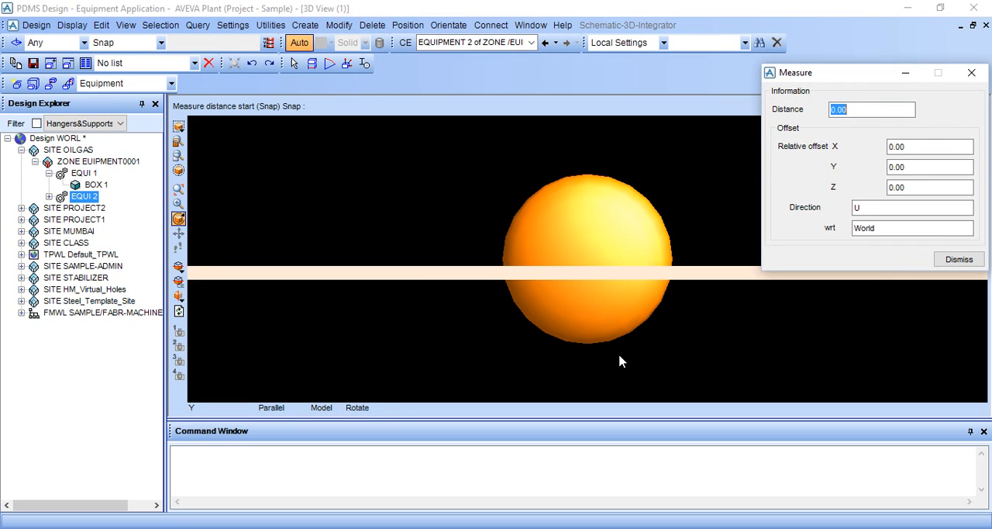
pyautogui.scroll(2, 621, 361)
pyautogui.middleClick(620, 362)
pyautogui.scroll(3, 612, 352)
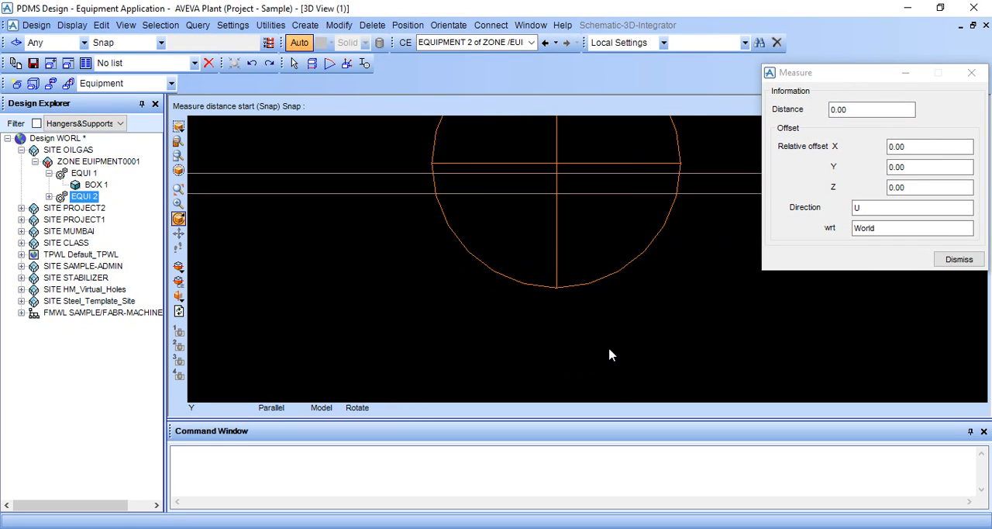
pyautogui.click(591, 304)
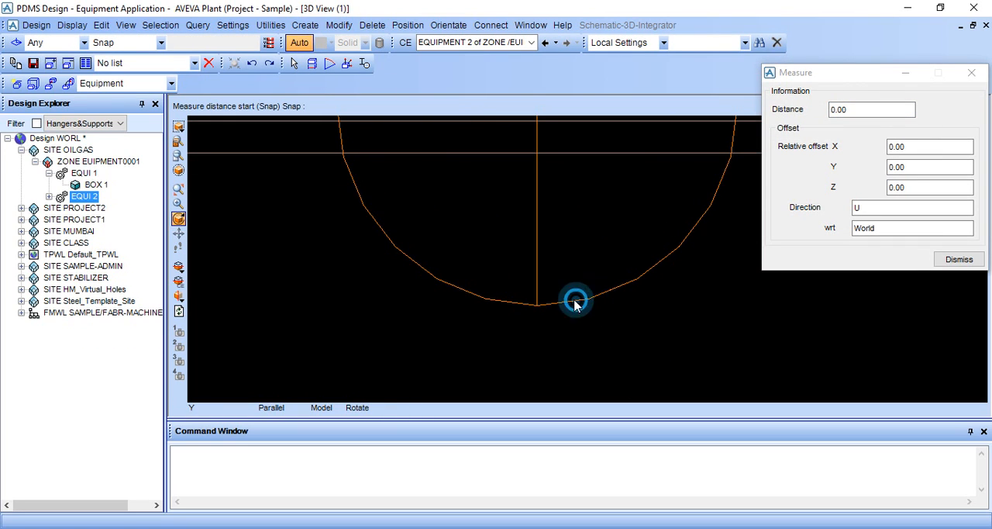
pyautogui.click(72, 44)
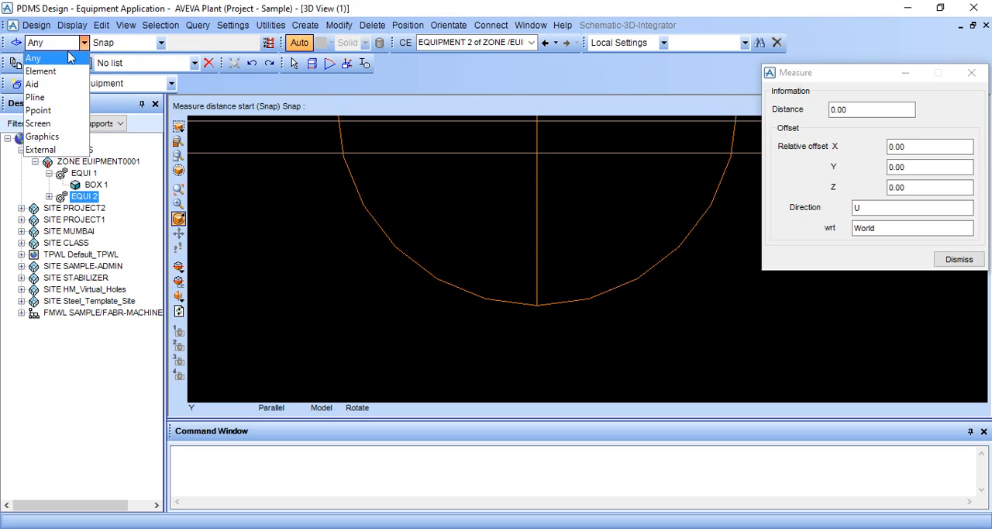
pyautogui.click(45, 128)
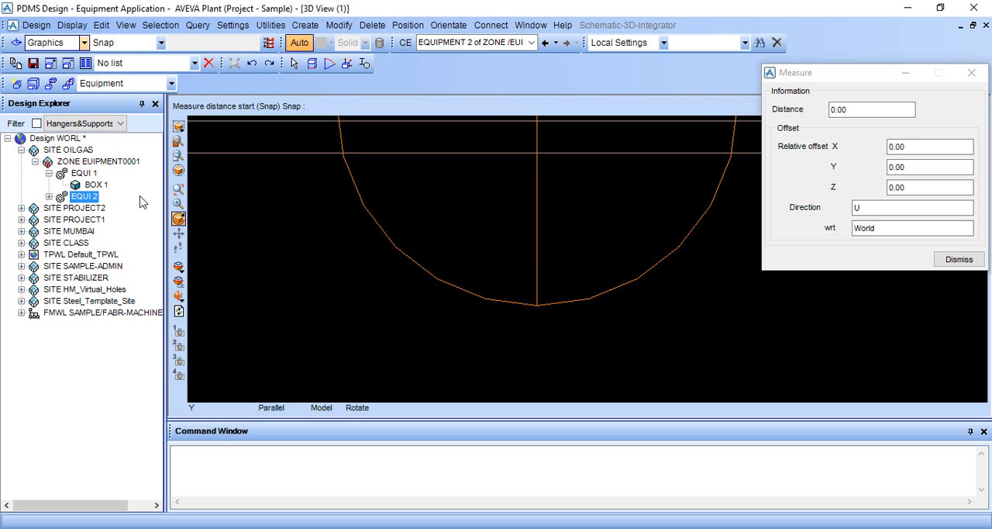
pyautogui.click(571, 303)
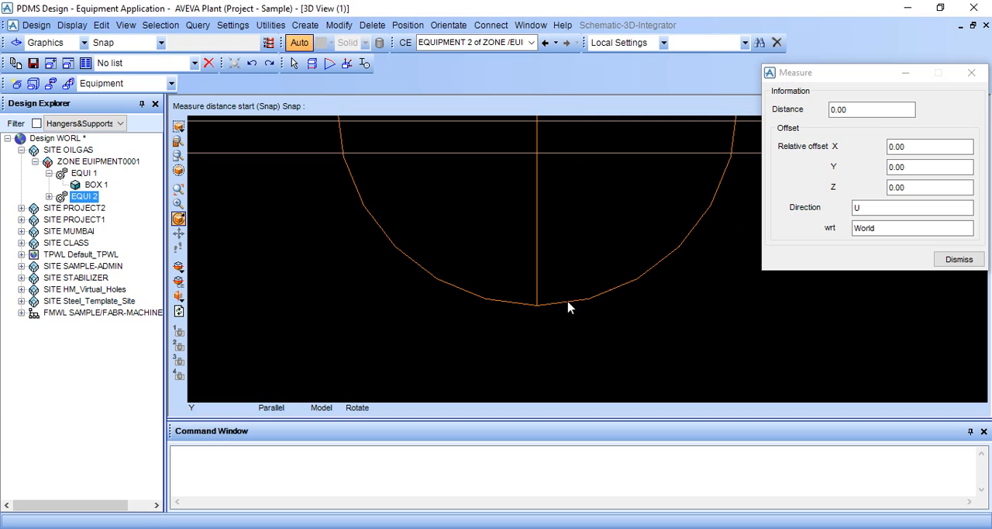
pyautogui.click(566, 302)
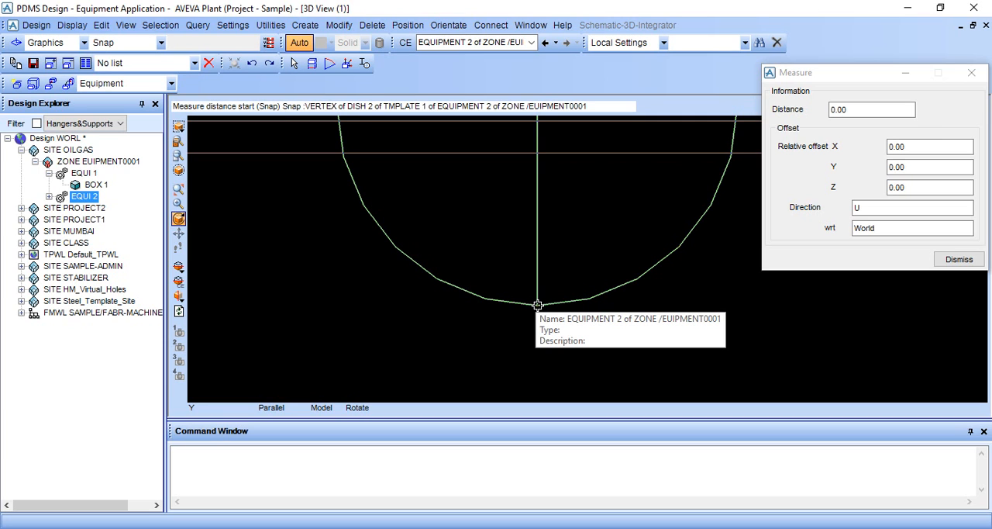
pyautogui.click(537, 305)
# Step: Finish the measurement at the base box's upper west corner and dismiss the Measure form
pyautogui.scroll(-5, 489, 306)
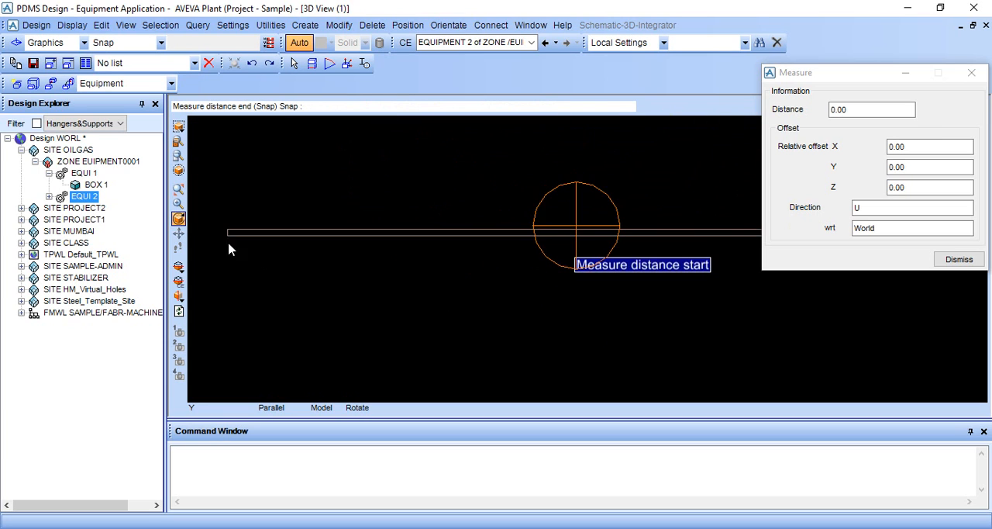
pyautogui.scroll(5, 333, 239)
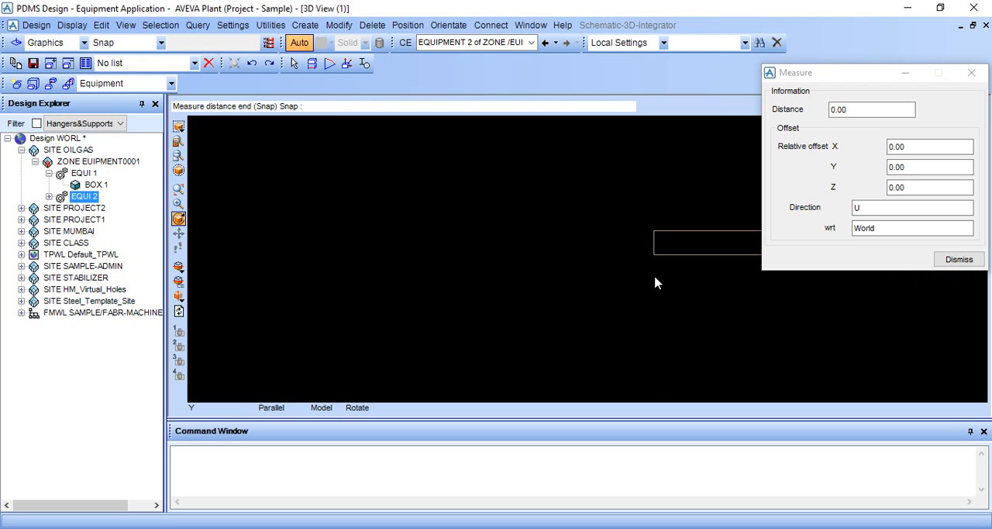
pyautogui.scroll(3, 640, 284)
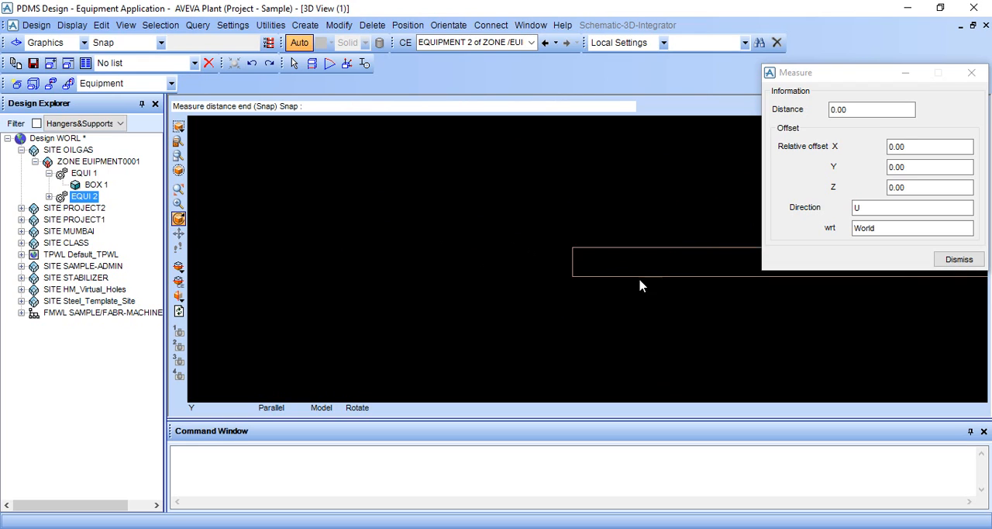
pyautogui.click(545, 205)
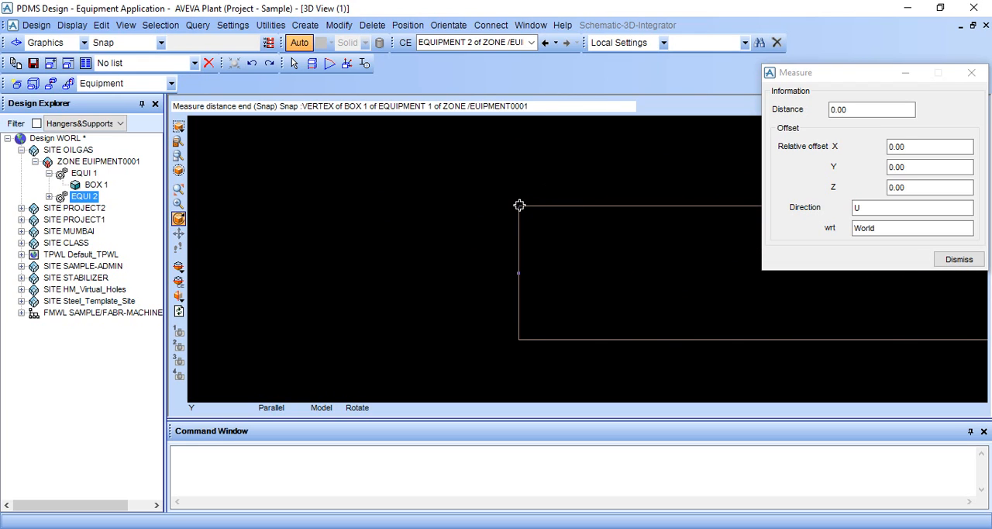
pyautogui.click(520, 204)
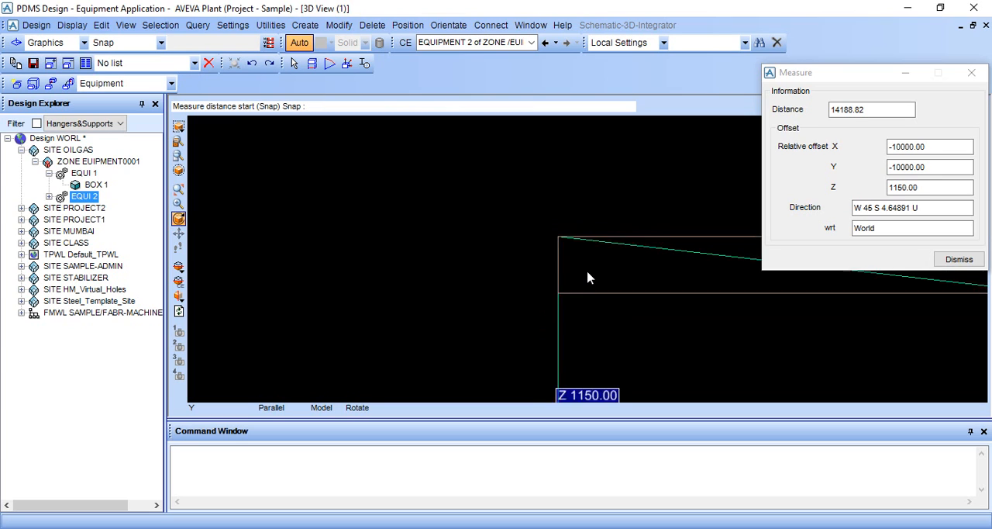
pyautogui.click(959, 260)
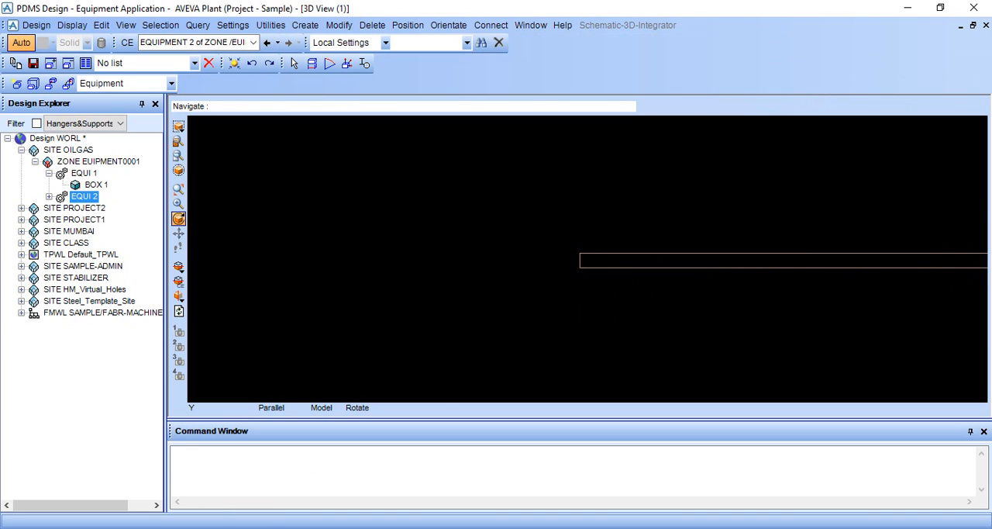
# Step: Move the vessel EQUI 2 upward with the command BY U 1150
pyautogui.scroll(-8, 505, 389)
pyautogui.middleClick(723, 321)
pyautogui.scroll(-1, 740, 311)
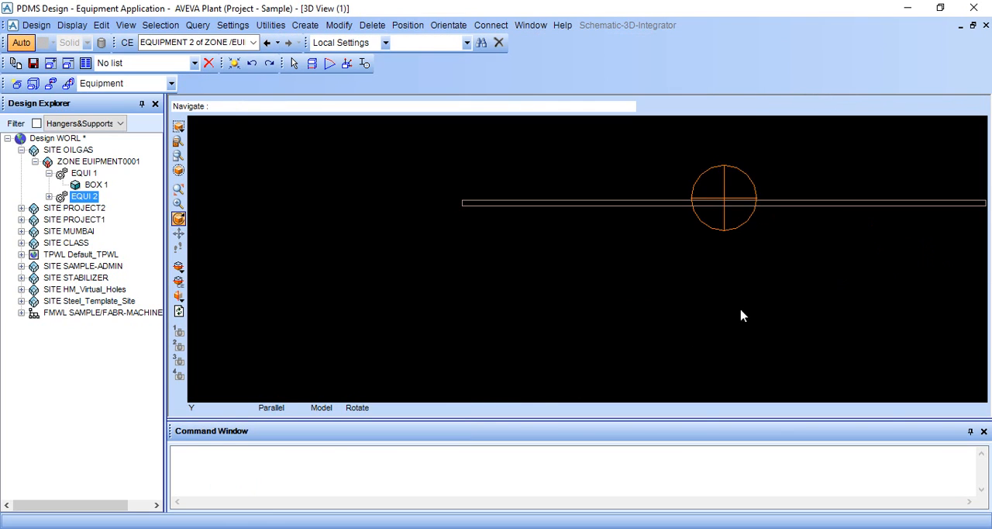
pyautogui.scroll(4, 721, 283)
pyautogui.click(94, 184)
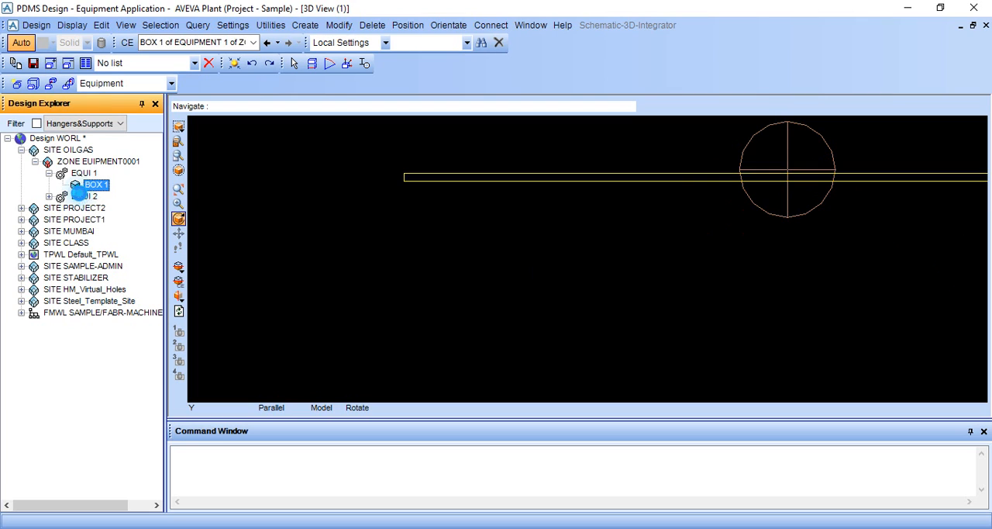
pyautogui.click(84, 196)
pyautogui.click(215, 473)
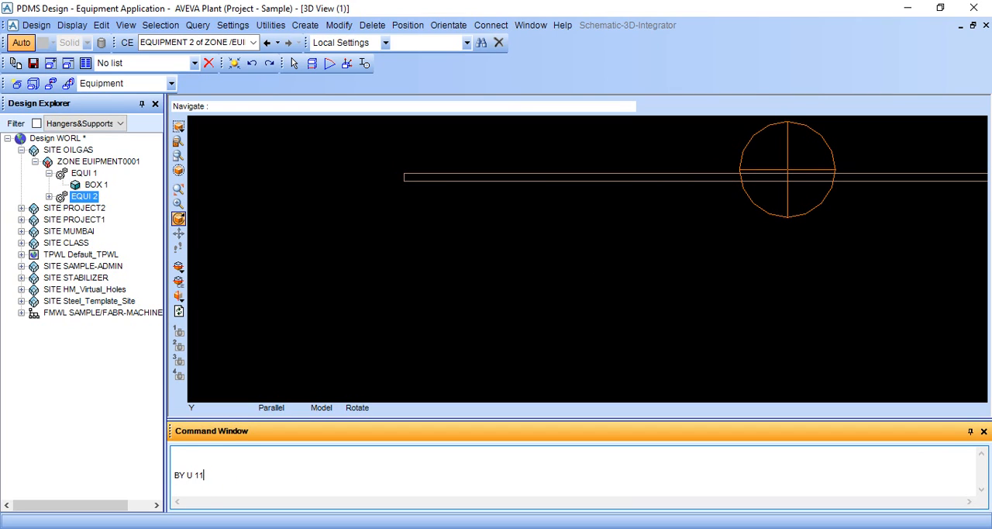
pyautogui.press('Return')
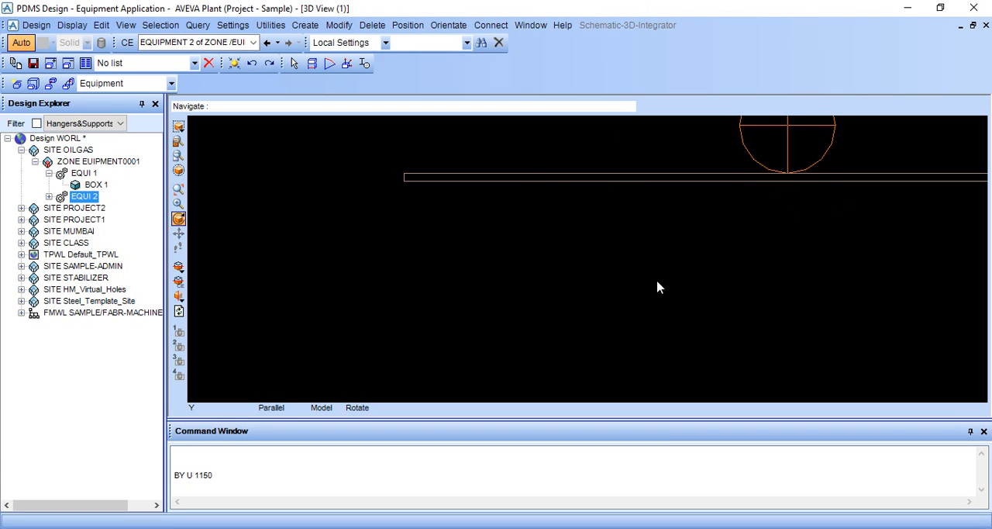
# Step: Modify the vessel's properties to set Vessel Support to Feet with the default foot dimensions, and apply the change
pyautogui.scroll(-2, 729, 239)
pyautogui.moveTo(729, 239)
pyautogui.mouseDown(button='middle')
pyautogui.moveTo(734, 259)
pyautogui.moveTo(727, 232)
pyautogui.moveTo(716, 262)
pyautogui.moveTo(728, 269)
pyautogui.moveTo(677, 237)
pyautogui.mouseUp(button='middle')
pyautogui.scroll(-2, 726, 263)
pyautogui.click(677, 227)
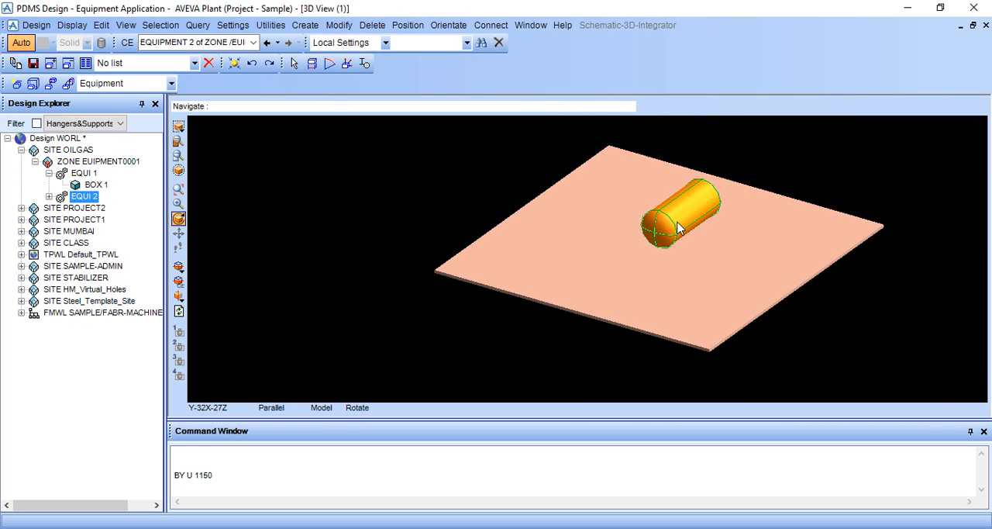
pyautogui.click(339, 25)
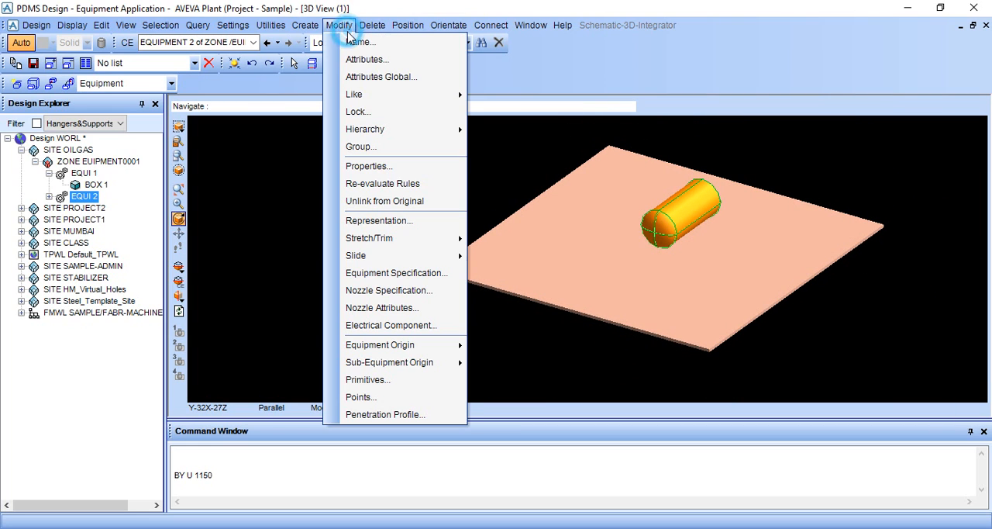
pyautogui.click(361, 166)
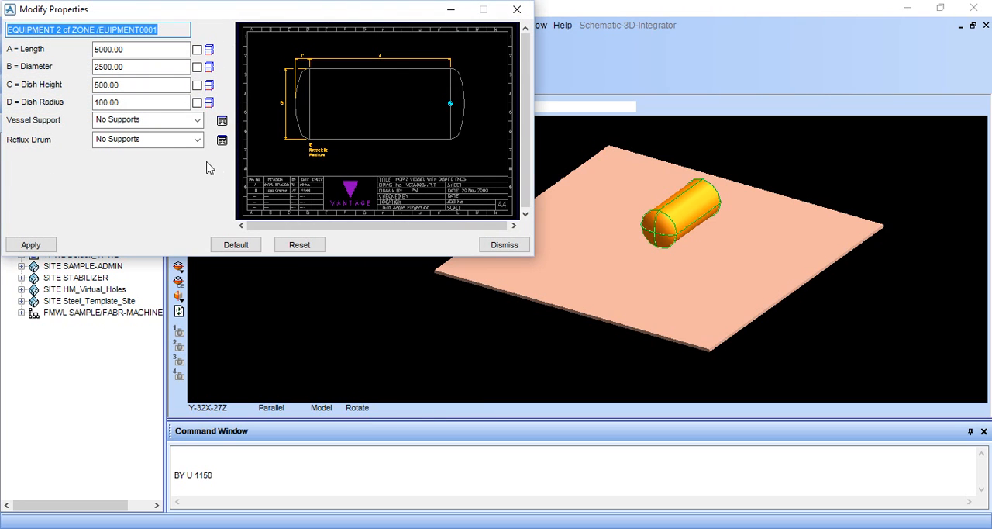
pyautogui.click(198, 121)
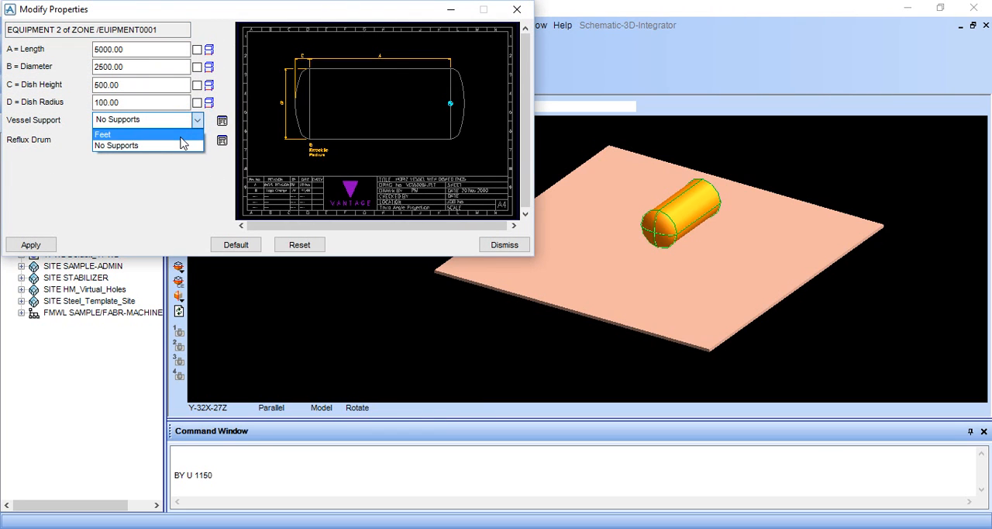
pyautogui.click(182, 136)
pyautogui.click(222, 121)
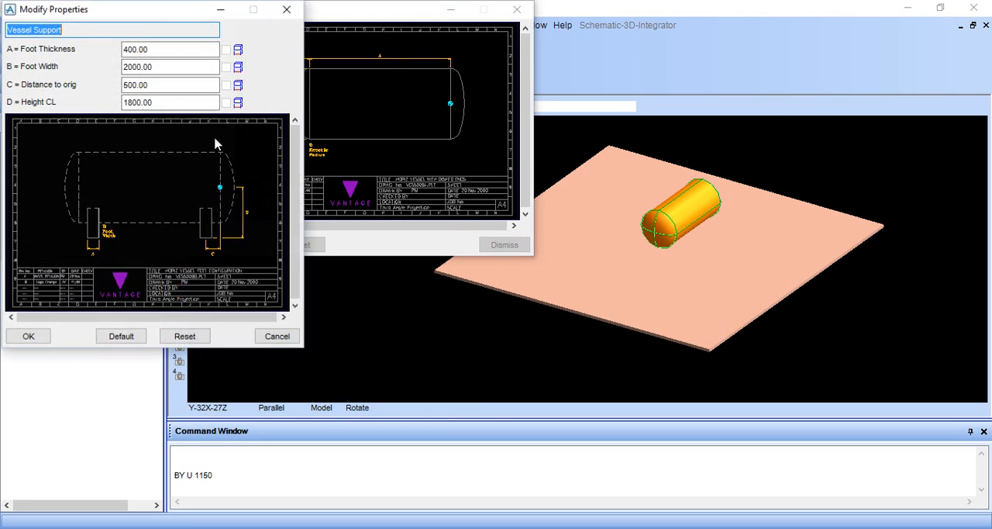
pyautogui.click(28, 335)
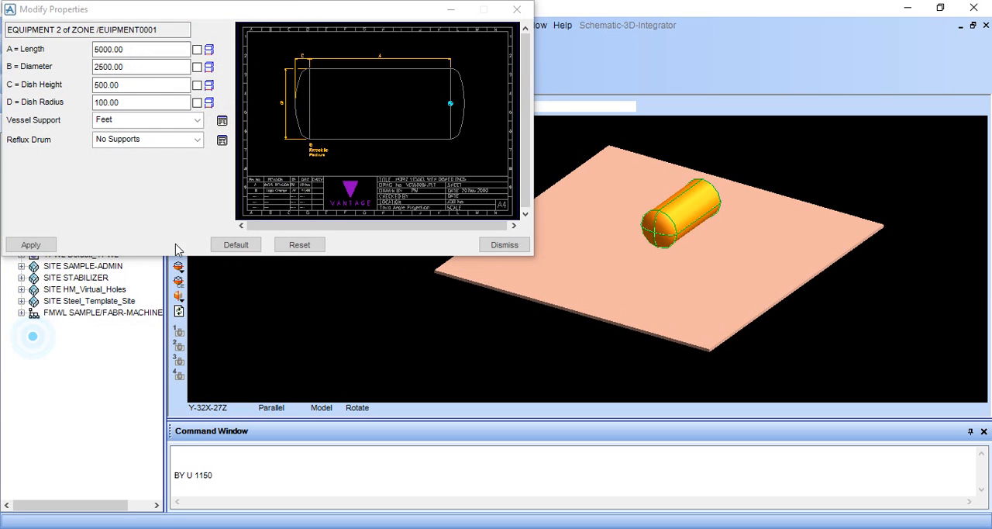
pyautogui.click(31, 245)
pyautogui.click(496, 244)
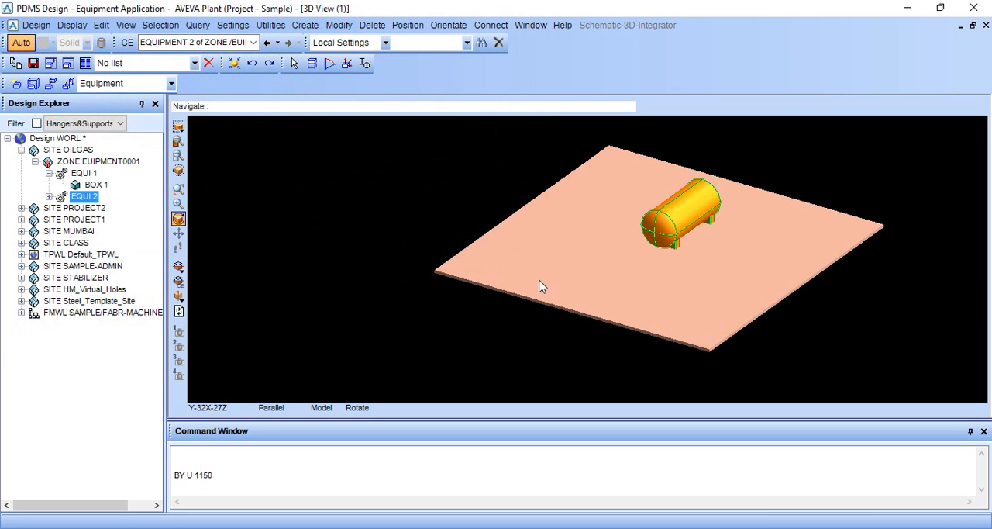
# Step: Set the 3D view to look north and check the vessel's feet against the base box
pyautogui.moveTo(538, 283); pyautogui.dragTo(682, 240, button='middle')
pyautogui.rightClick(787, 167)
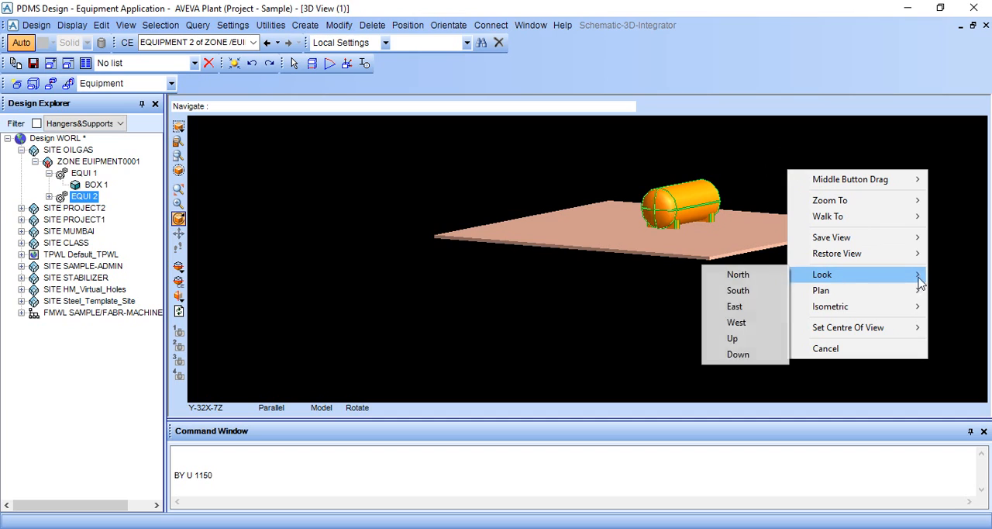
pyautogui.moveTo(799, 282)
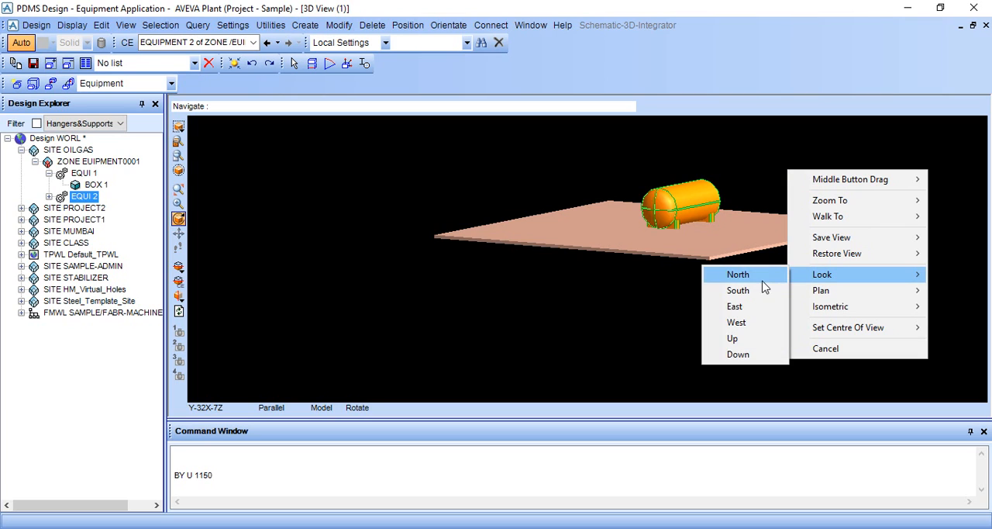
pyautogui.click(728, 275)
pyautogui.middleClick(737, 217)
pyautogui.scroll(10, 700, 224)
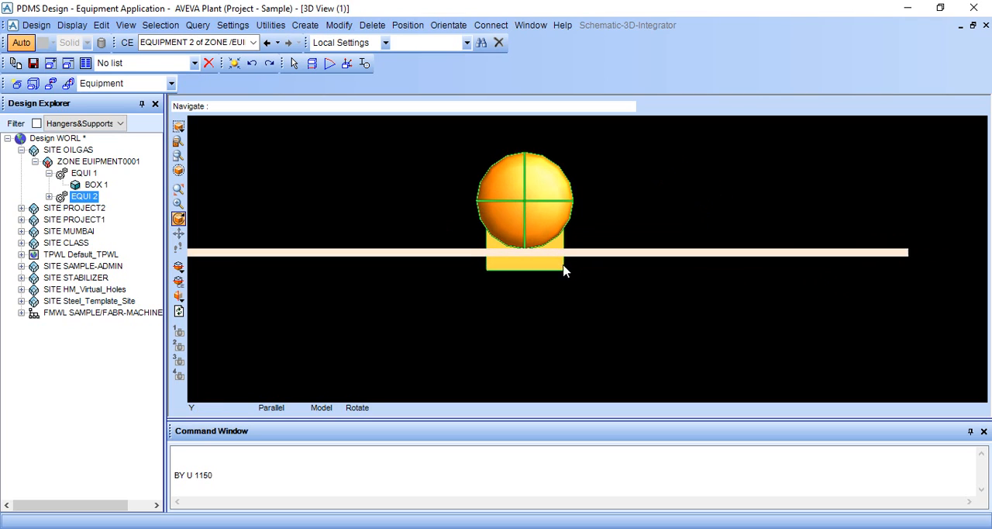
pyautogui.click(450, 26)
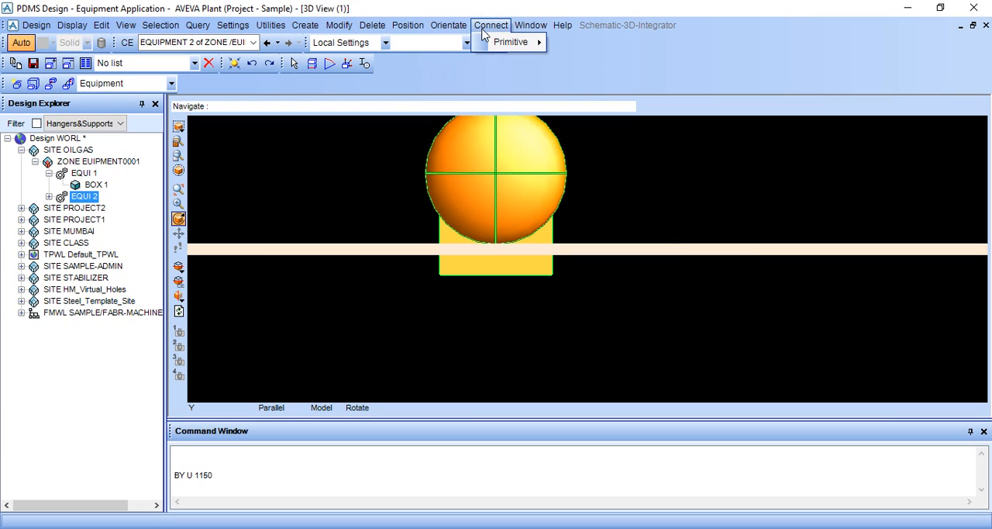
pyautogui.click(346, 30)
pyautogui.click(217, 116)
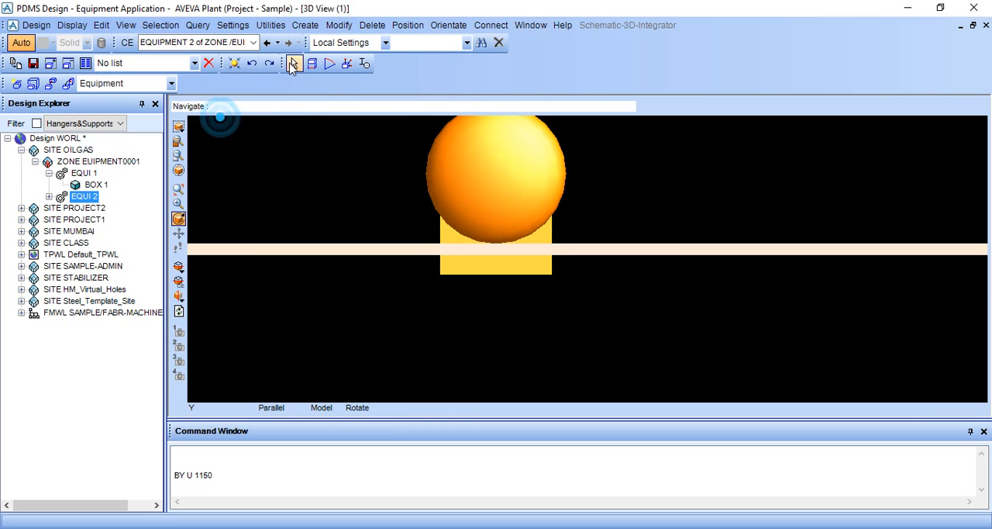
# Step: Measure the distance from the bottom centre of the vessel's feet to the base box's upper west corner
pyautogui.click(312, 63)
pyautogui.scroll(9, 488, 296)
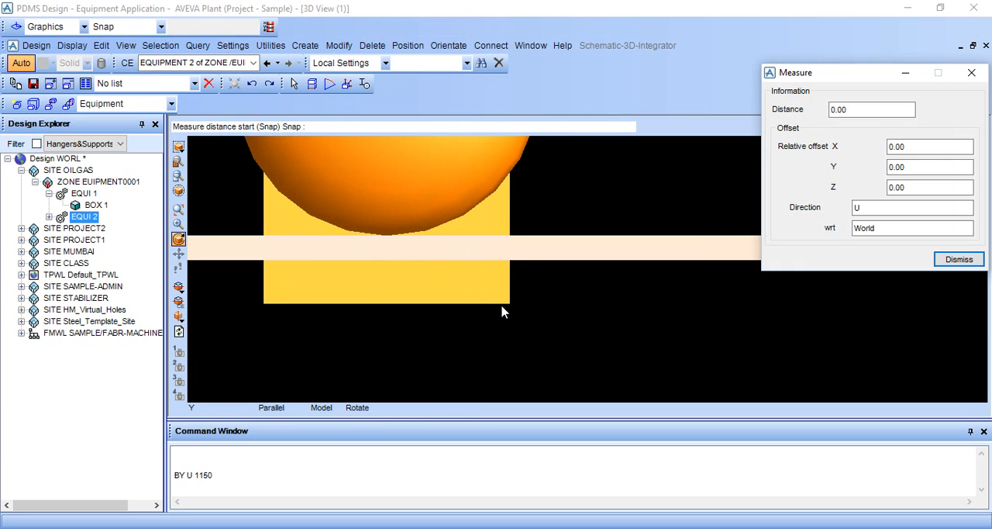
pyautogui.click(388, 303)
pyautogui.scroll(-18, 302, 301)
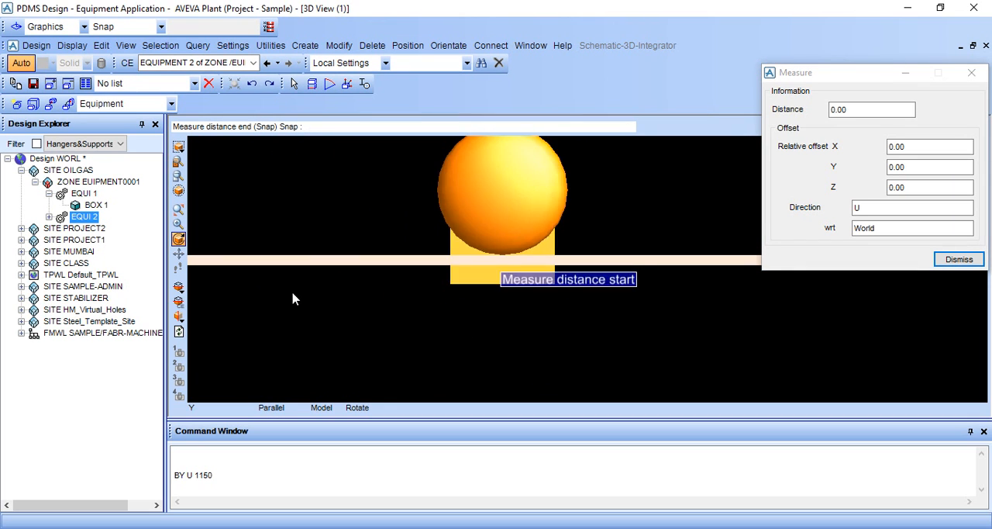
pyautogui.middleClick(342, 262)
pyautogui.scroll(10, 591, 274)
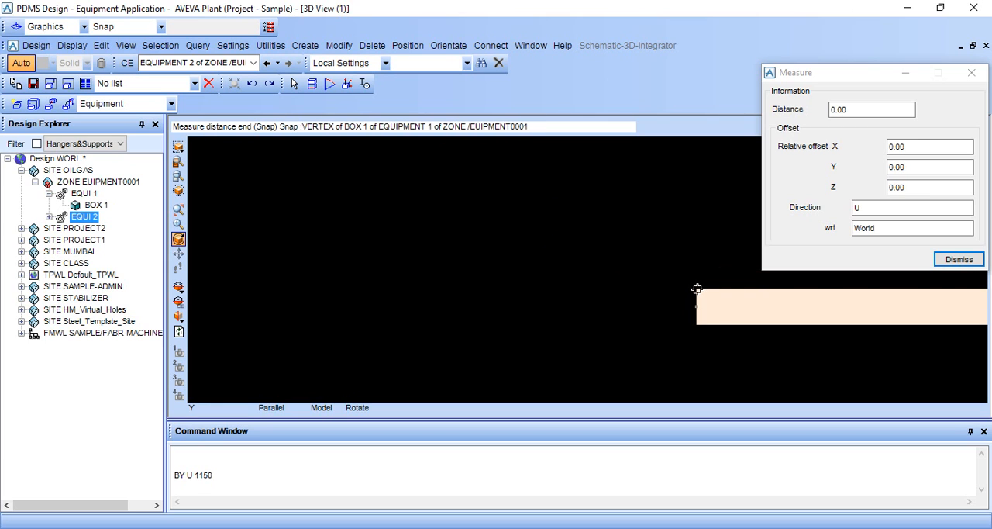
pyautogui.click(698, 289)
pyautogui.scroll(-3, 745, 302)
pyautogui.scroll(4, 738, 311)
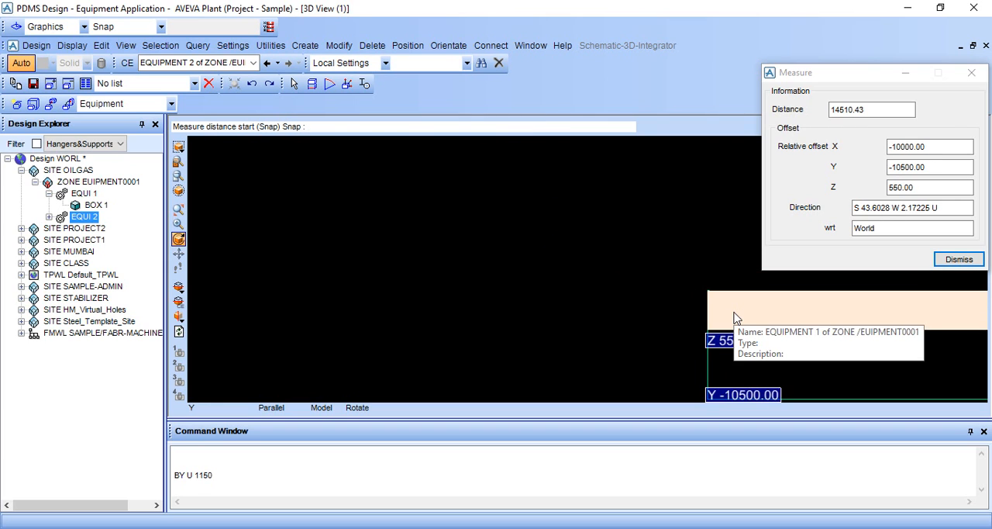
pyautogui.scroll(-5, 735, 313)
pyautogui.scroll(3, 734, 326)
pyautogui.scroll(1, 735, 335)
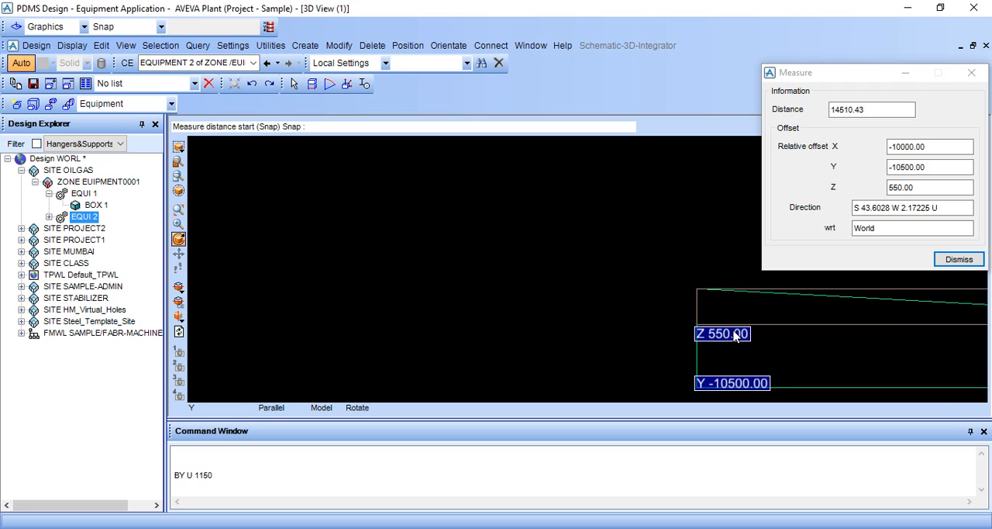
# Step: Close the measurement and raise the vessel EQUI 2 with the command BY U 550
pyautogui.click(959, 259)
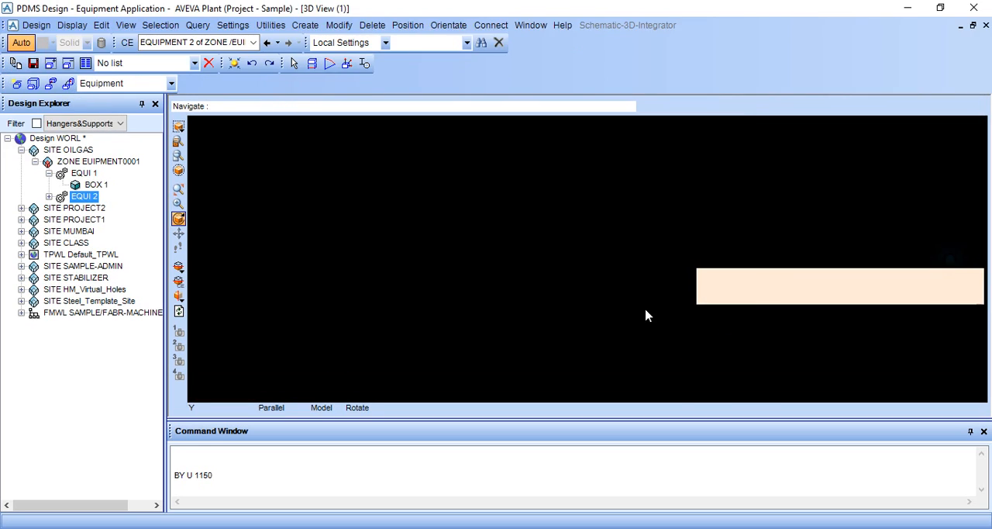
pyautogui.scroll(-9, 647, 315)
pyautogui.click(336, 482)
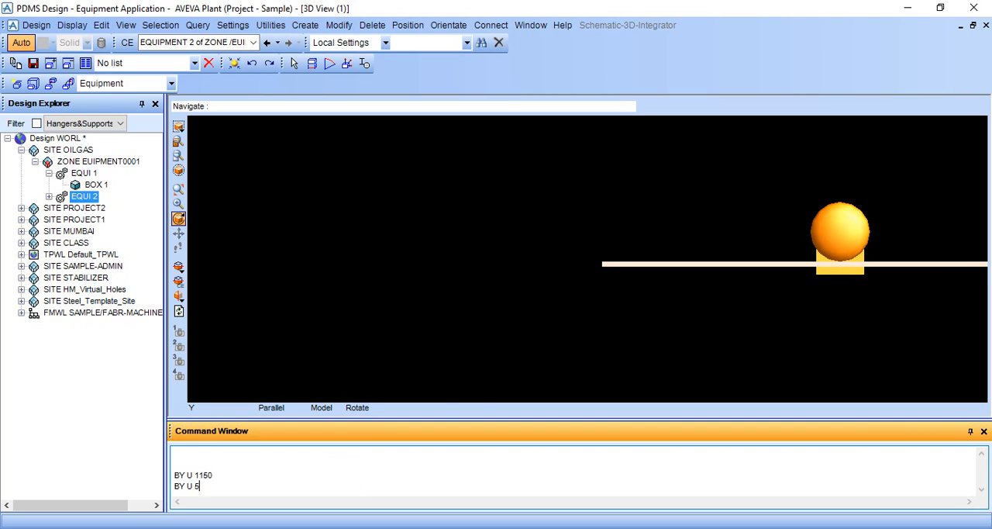
pyautogui.write('BY U 550')
pyautogui.press('Return')
pyautogui.moveTo(786, 237)
pyautogui.mouseDown(button='middle')
pyautogui.moveTo(767, 259)
pyautogui.moveTo(837, 263)
pyautogui.moveTo(793, 317)
pyautogui.moveTo(762, 324)
pyautogui.moveTo(778, 326)
pyautogui.moveTo(815, 311)
pyautogui.moveTo(760, 246)
pyautogui.moveTo(760, 275)
pyautogui.moveTo(727, 243)
pyautogui.mouseUp(button='middle')
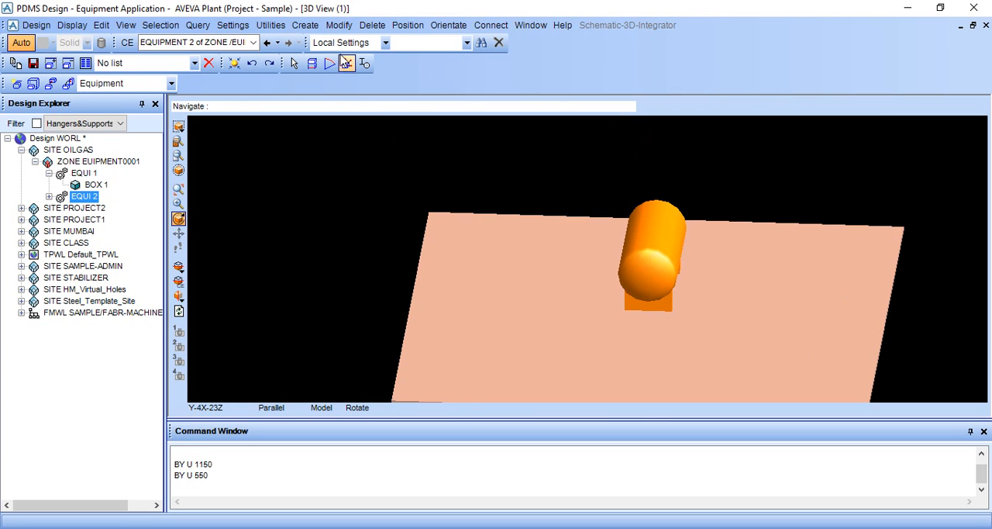
# Step: Start creating a standard vertical shell and tube heat exchanger with one dished end from the AVEVA Standard Equipment specification
pyautogui.click(339, 24)
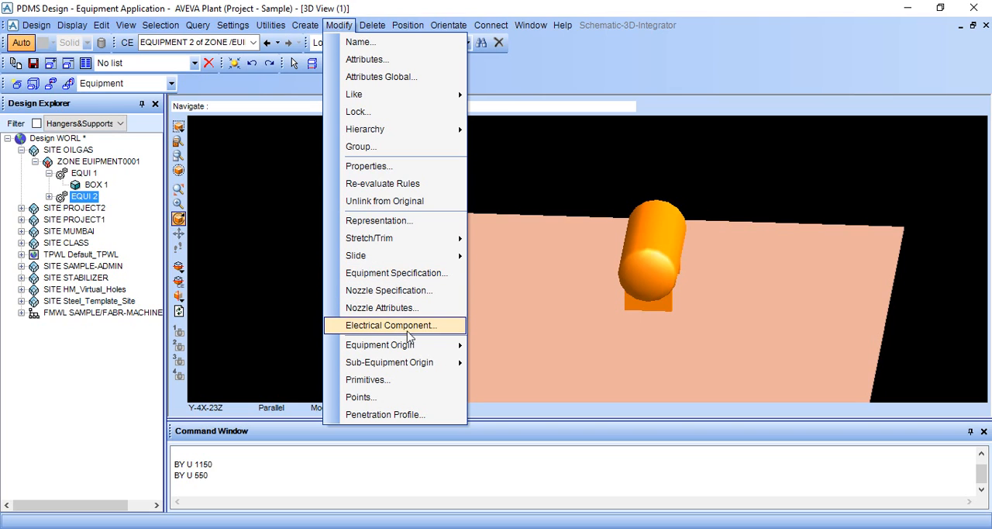
pyautogui.moveTo(309, 27)
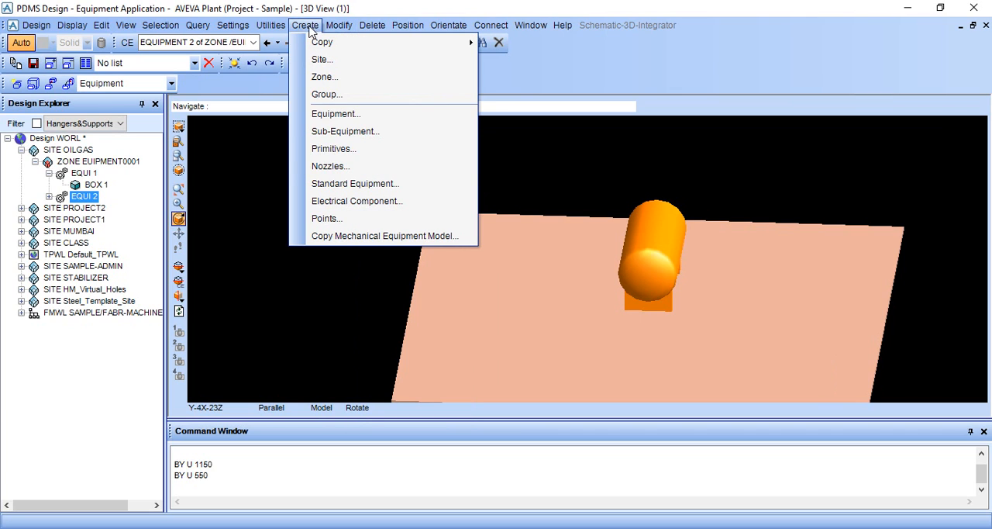
pyautogui.click(336, 184)
pyautogui.moveTo(688, 13); pyautogui.dragTo(158, 6)
pyautogui.click(155, 296)
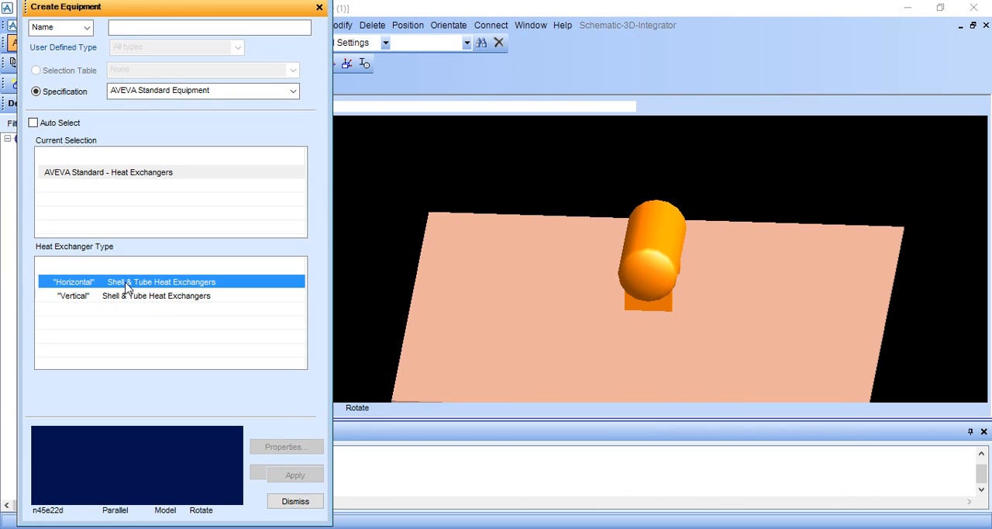
pyautogui.click(128, 298)
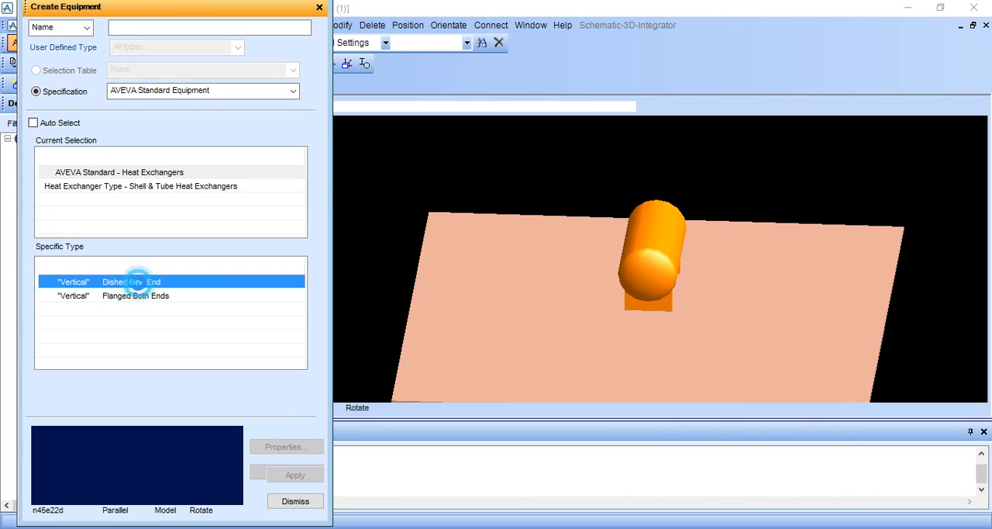
pyautogui.click(150, 283)
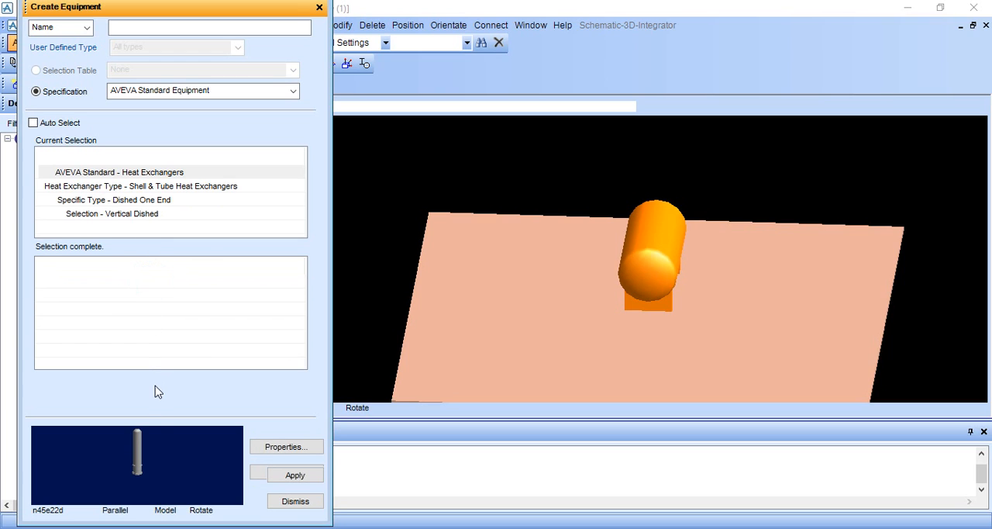
pyautogui.click(306, 482)
# Step: Place the heat exchanger at explicit position E 5000, N 0, U 200 and close the equipment creation form
pyautogui.moveTo(215, 7); pyautogui.dragTo(931, 13)
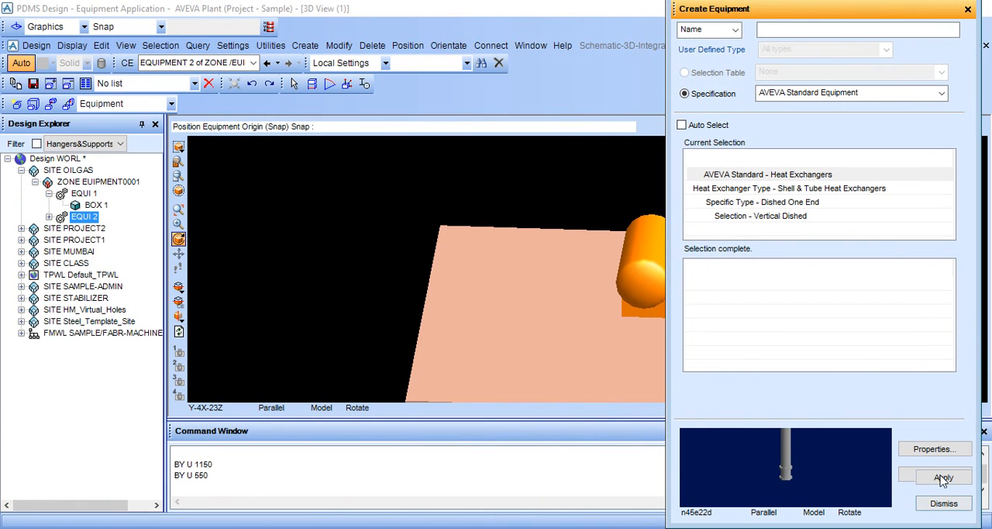
pyautogui.click(269, 29)
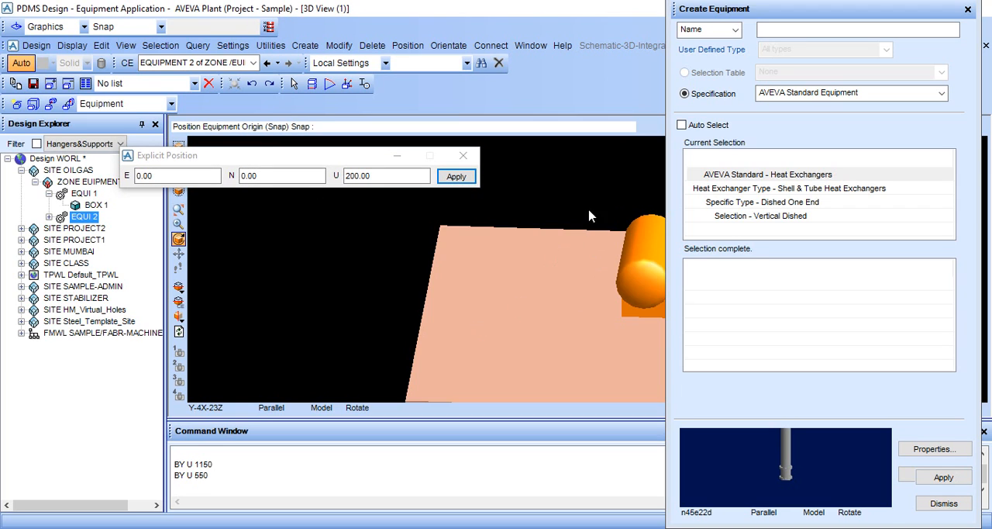
pyautogui.click(194, 176)
pyautogui.press('BackSpace')
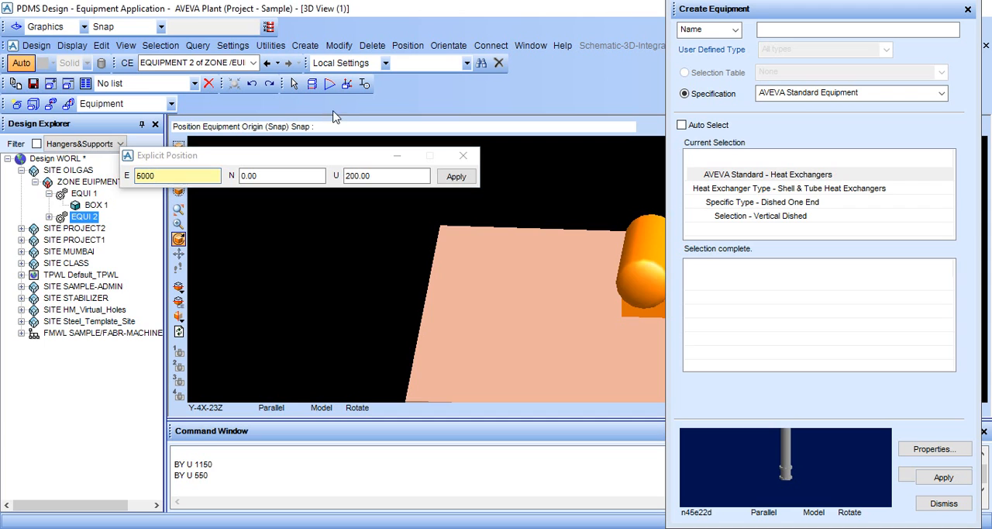
pyautogui.click(456, 176)
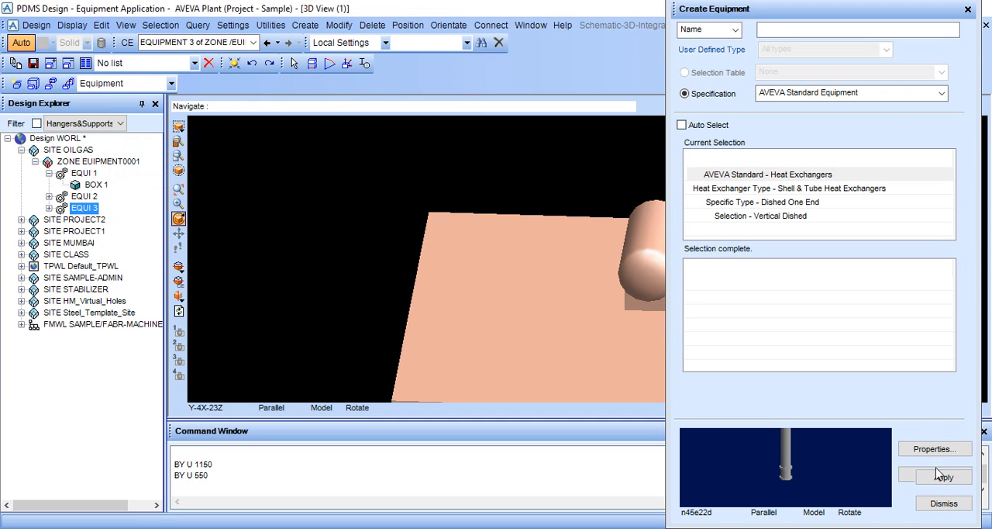
pyautogui.click(944, 503)
# Step: Set the 3D view to look north and examine the heat exchanger's lower flange against the base box
pyautogui.moveTo(812, 349); pyautogui.dragTo(808, 331, button='middle')
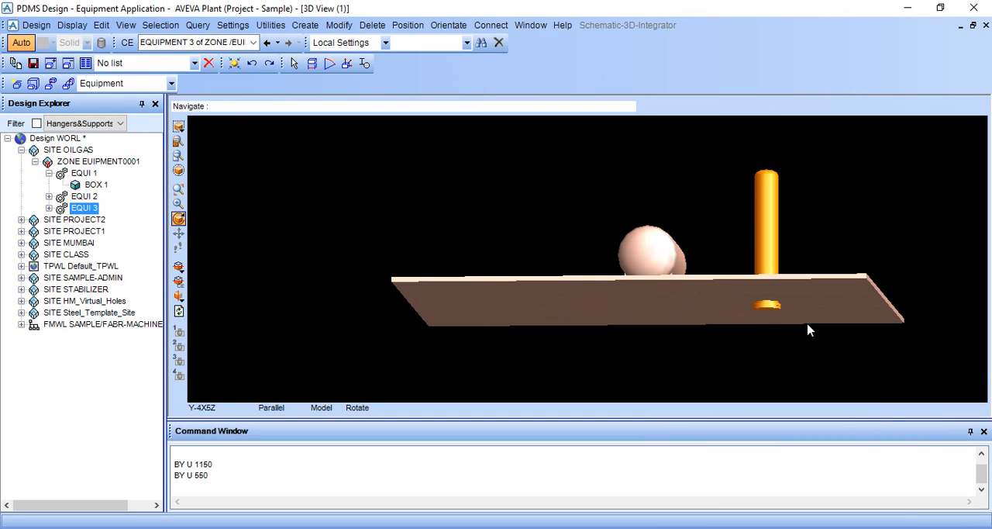
pyautogui.rightClick(853, 200)
pyautogui.moveTo(934, 308)
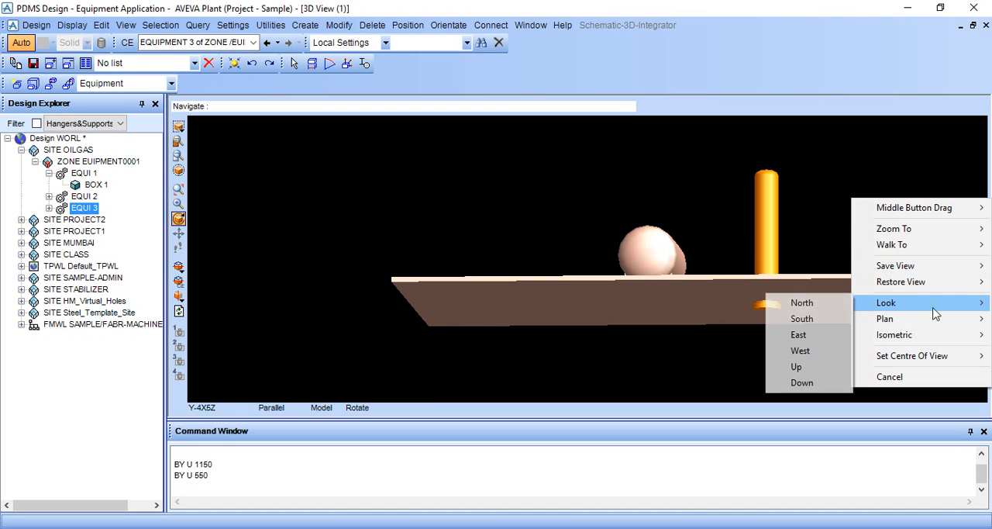
pyautogui.click(826, 304)
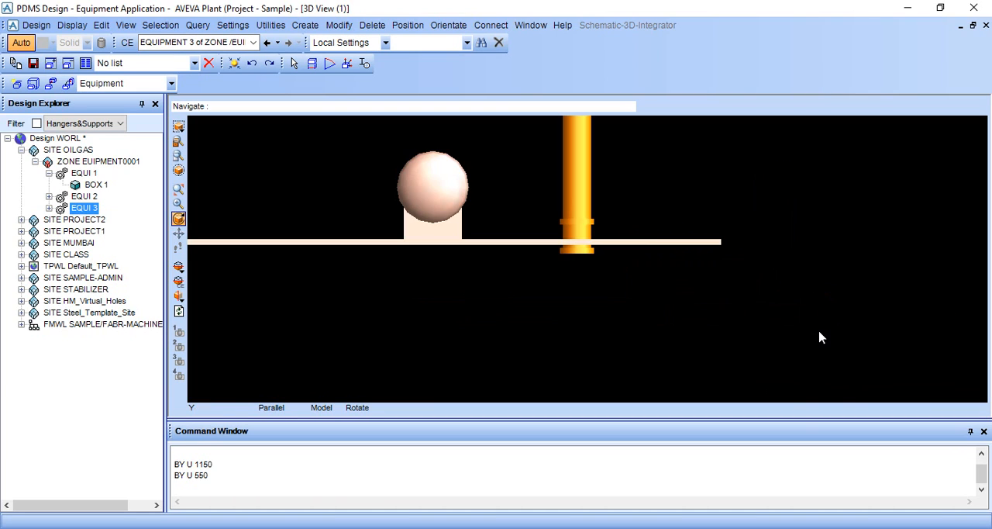
pyautogui.scroll(5, 594, 251)
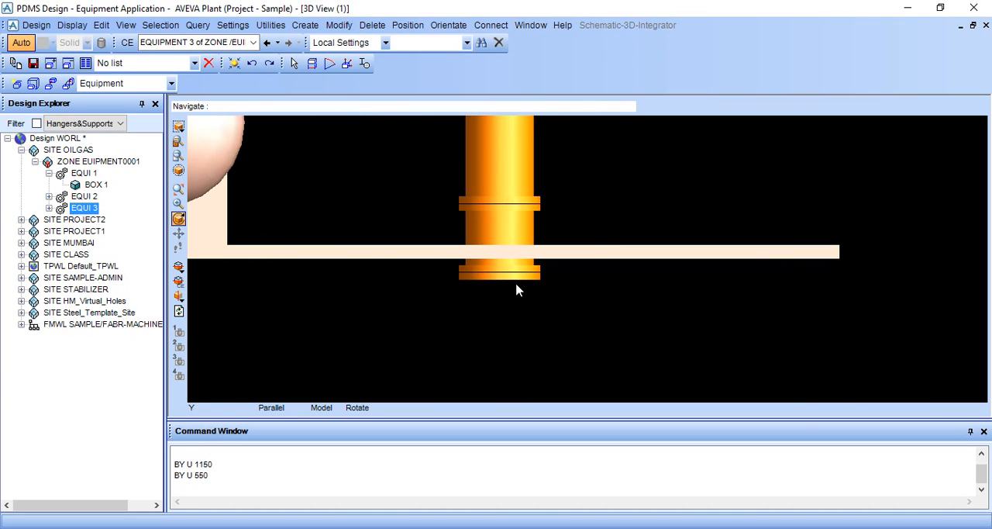
pyautogui.scroll(2, 530, 288)
pyautogui.middleClick(538, 279)
pyautogui.scroll(2, 574, 254)
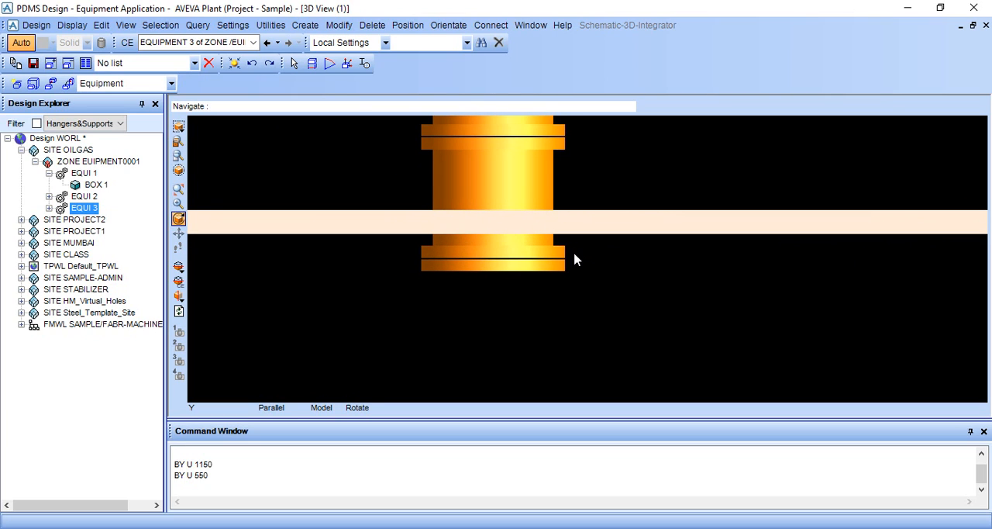
# Step: Measure the distance from the bottom centre of the heat exchanger to the base box's upper east corner
pyautogui.click(312, 64)
pyautogui.scroll(1, 546, 295)
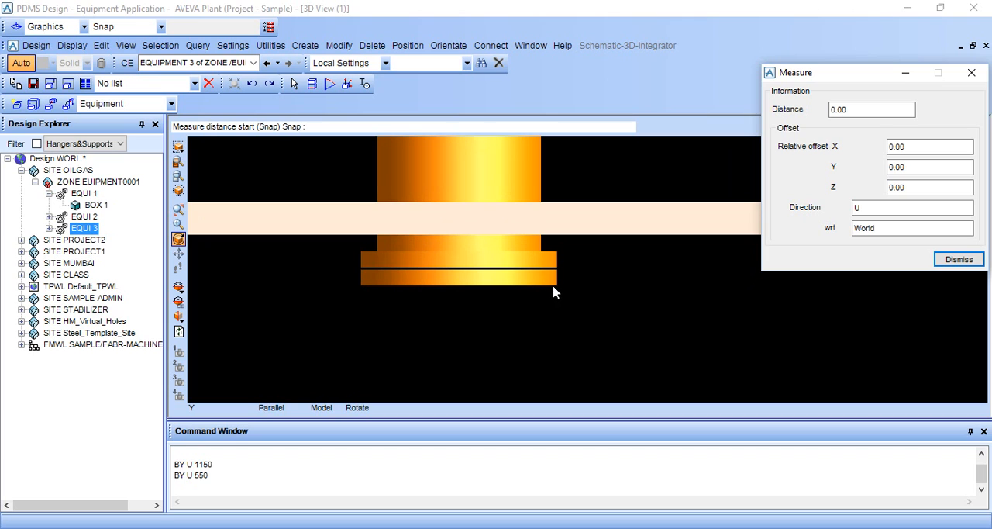
pyautogui.click(458, 282)
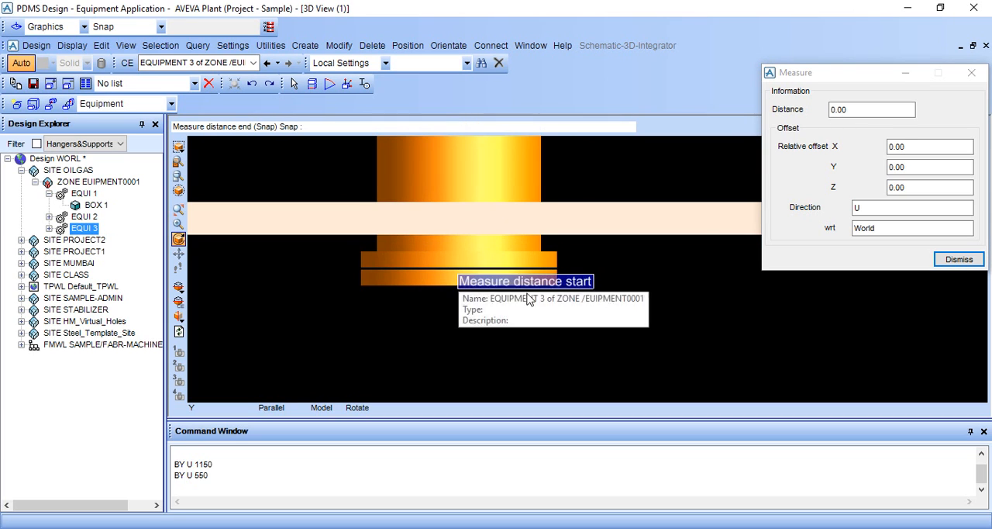
pyautogui.scroll(-3, 709, 284)
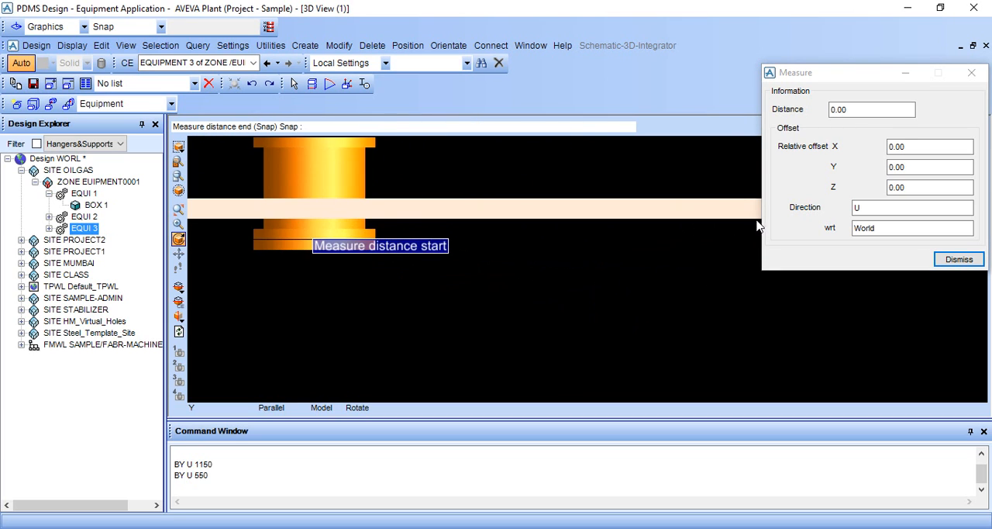
pyautogui.scroll(5, 709, 233)
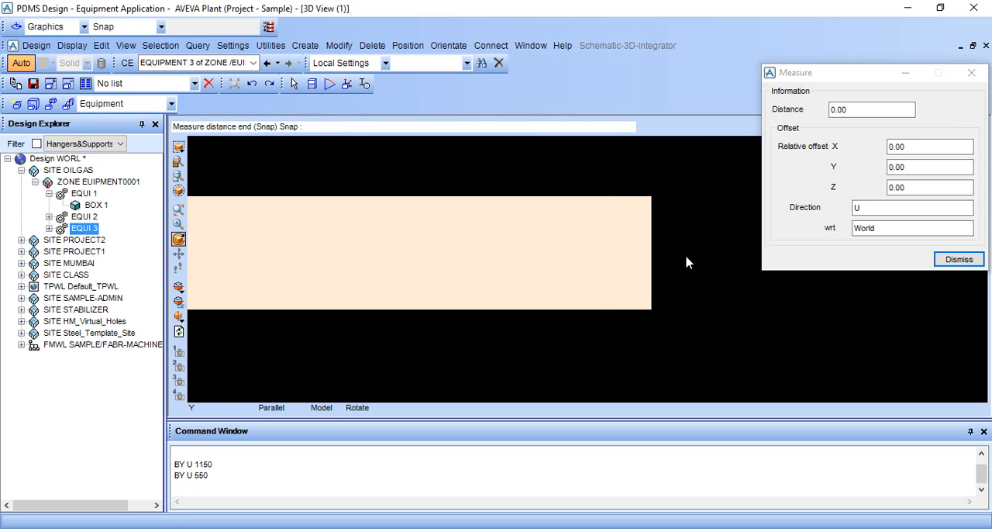
pyautogui.click(649, 197)
pyautogui.scroll(-3, 700, 272)
pyautogui.scroll(-3, 698, 292)
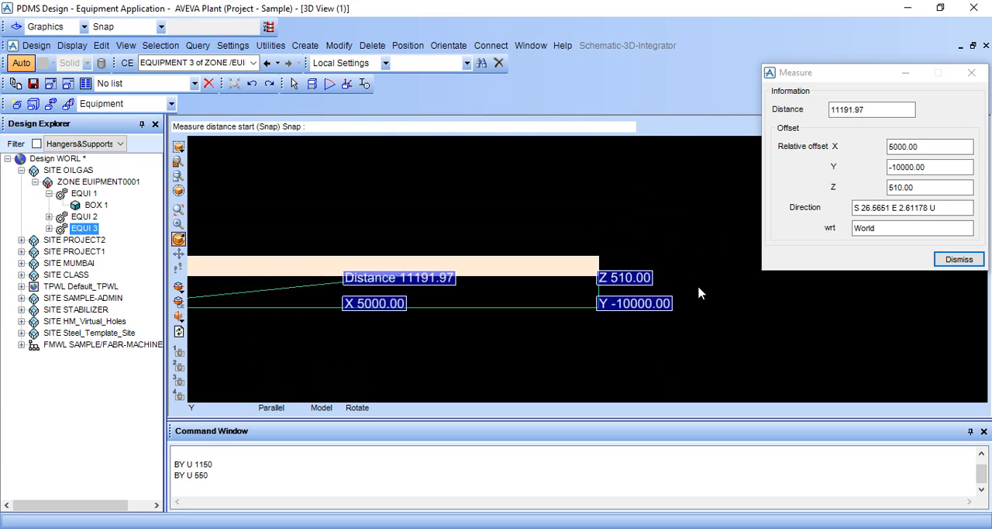
pyautogui.click(959, 259)
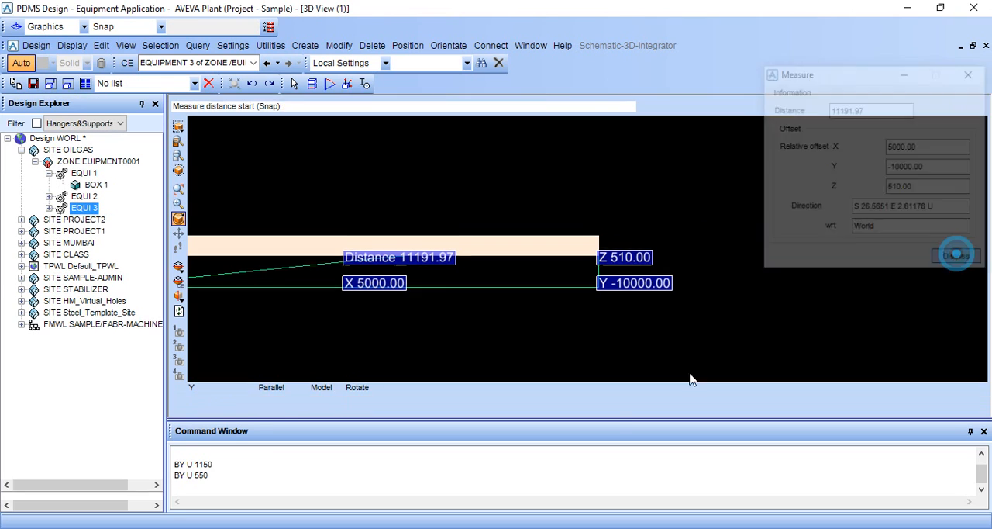
# Step: Raise the heat exchanger EQUI 3 with the command BY U 510
pyautogui.click(278, 480)
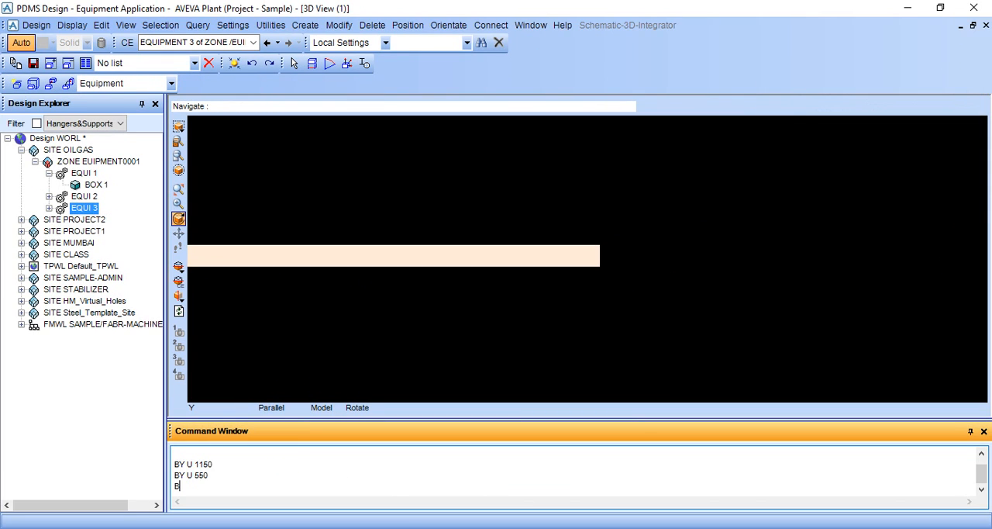
pyautogui.write('BY U 510')
pyautogui.press('Return')
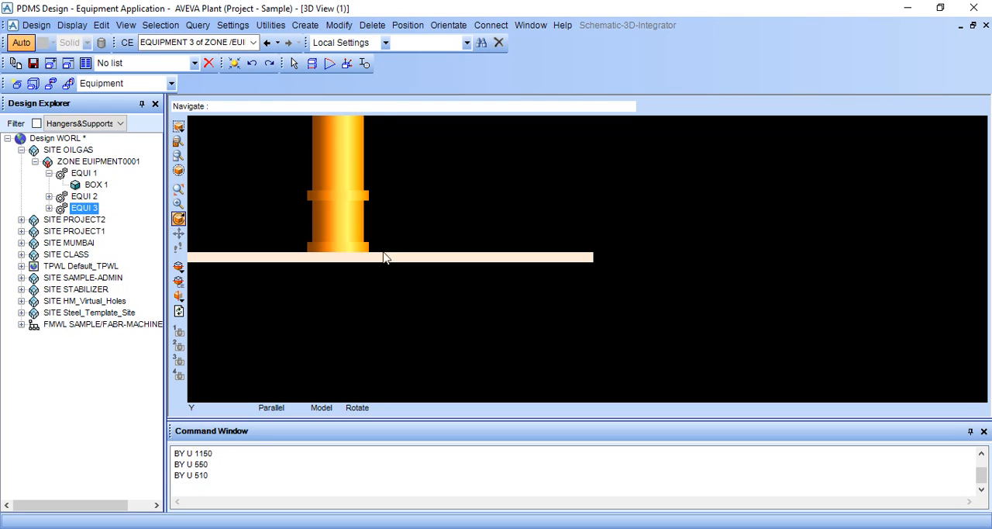
pyautogui.moveTo(385, 257); pyautogui.dragTo(569, 276, button='middle')
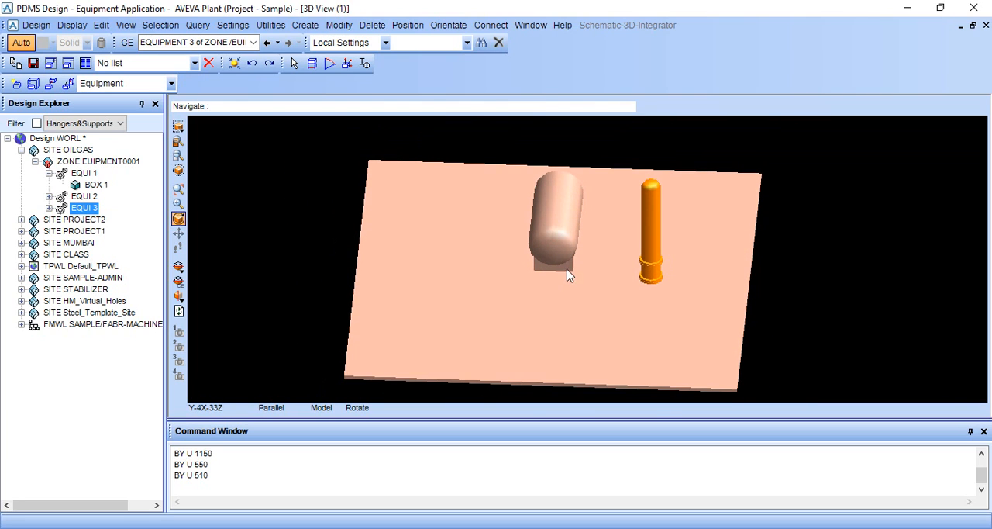
# Step: Start creating a standard fan-type air cooler, choosing the double fan Forced Air Fan Cooler
pyautogui.click(314, 26)
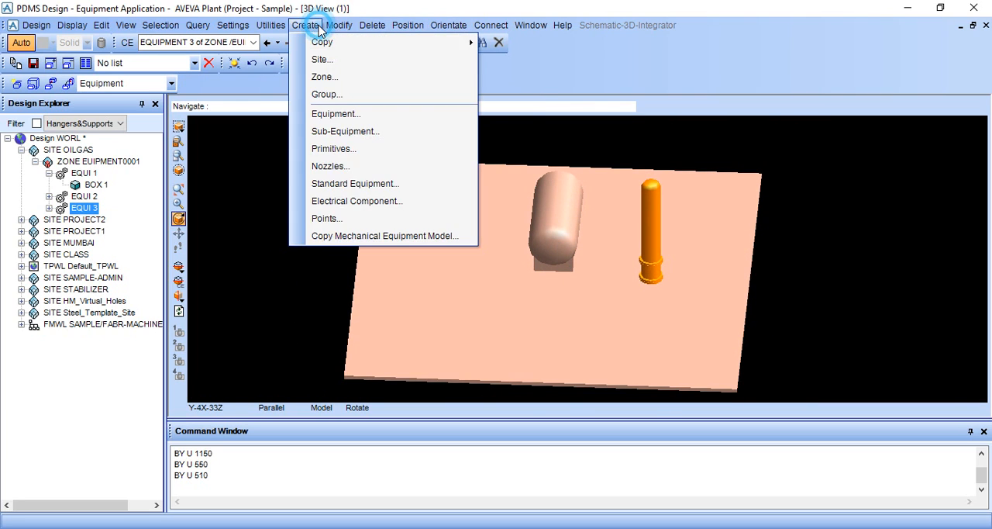
pyautogui.click(332, 184)
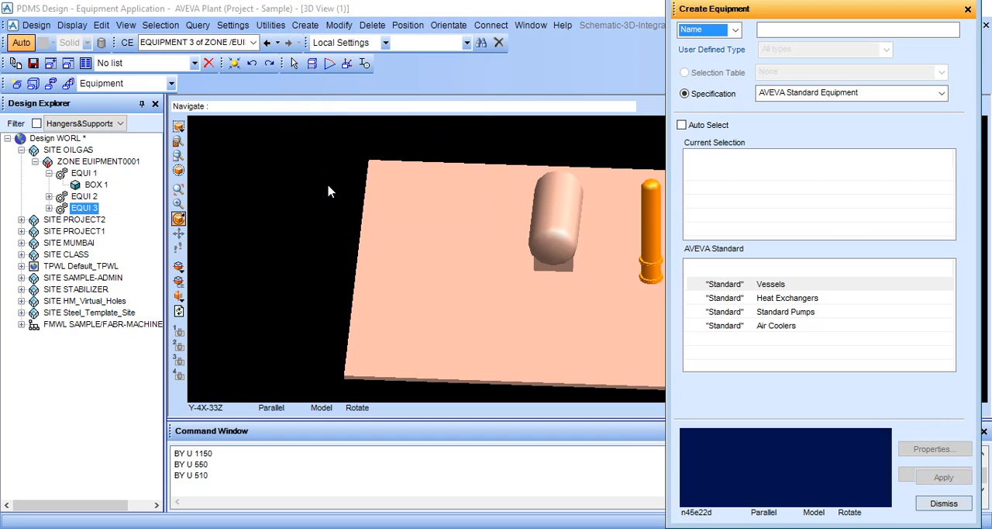
pyautogui.click(794, 326)
pyautogui.click(785, 283)
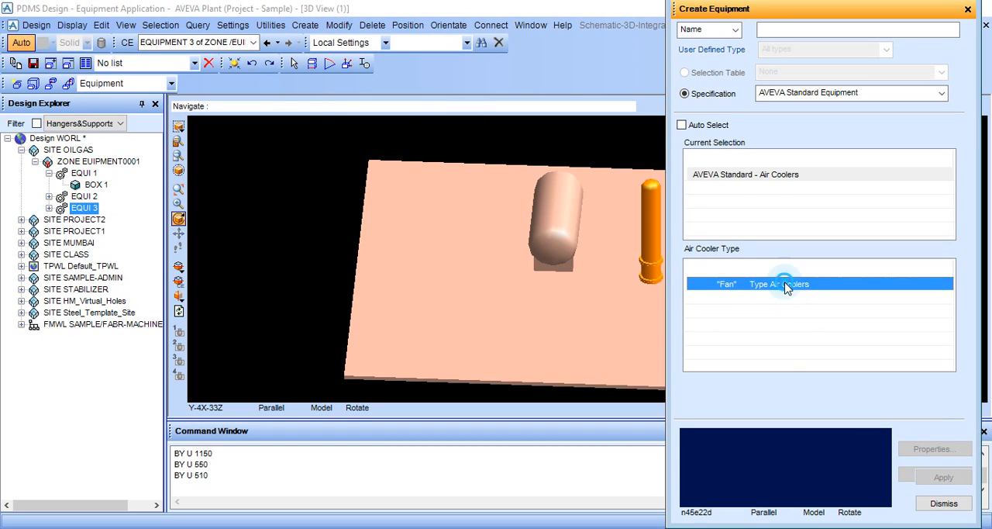
pyautogui.click(770, 299)
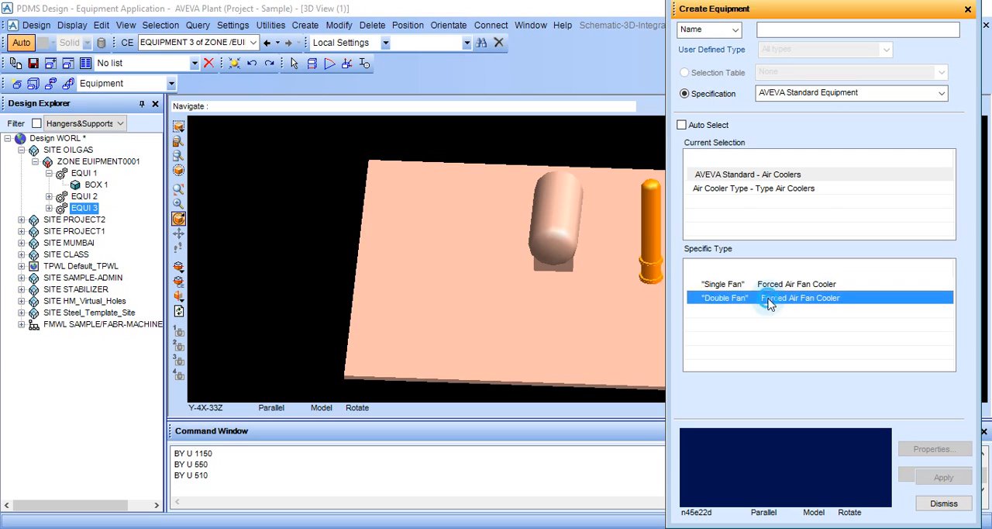
pyautogui.click(770, 284)
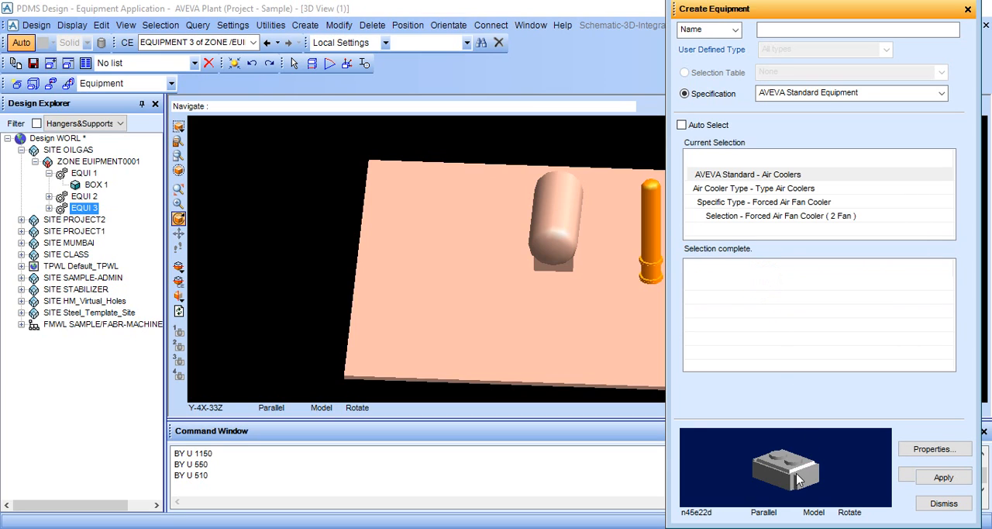
pyautogui.click(942, 476)
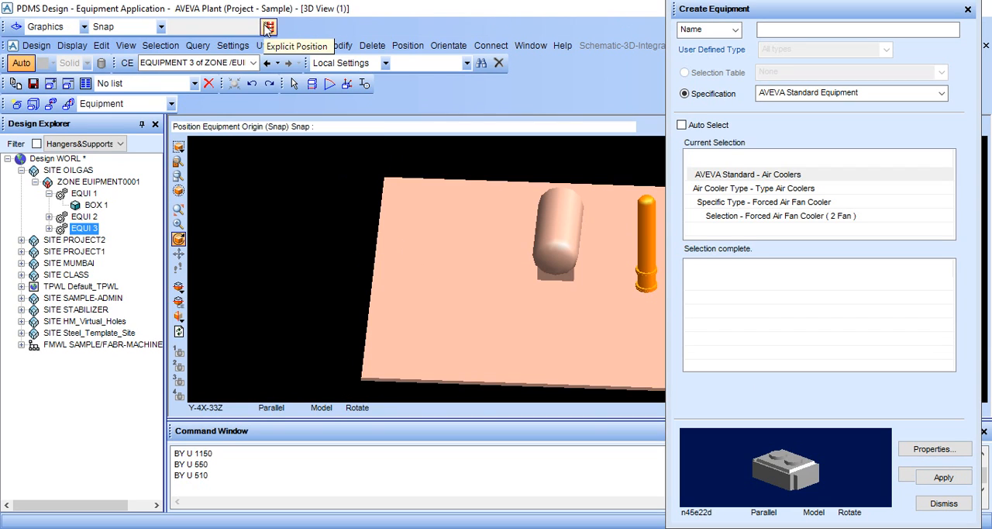
# Step: Place the double fan air cooler at the explicit position E 0, N 0.00, U 200.00
pyautogui.click(267, 29)
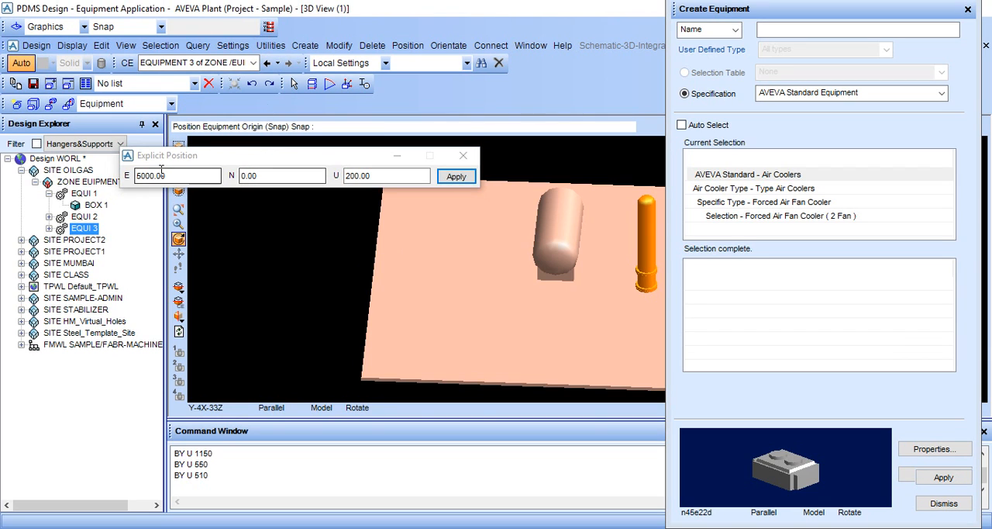
pyautogui.moveTo(167, 177); pyautogui.dragTo(127, 177)
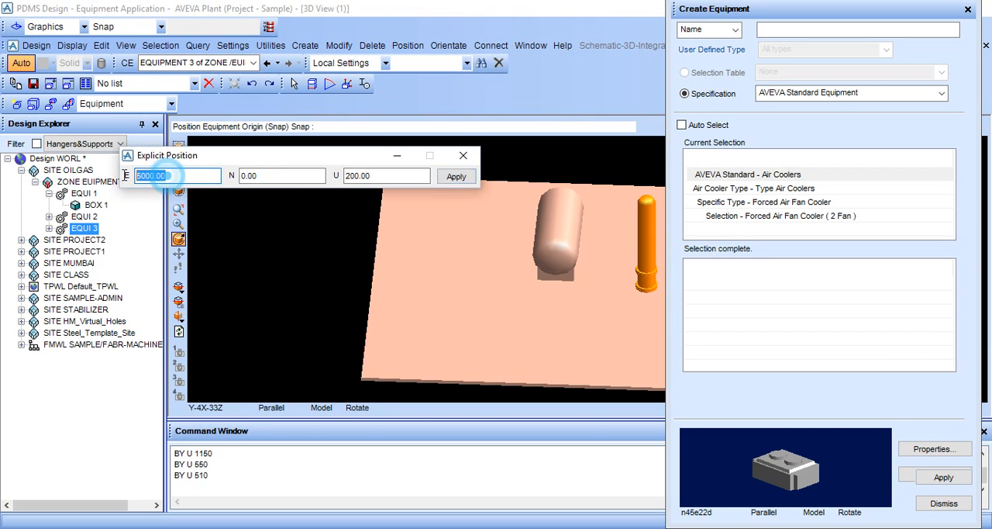
pyautogui.press('BackSpace')
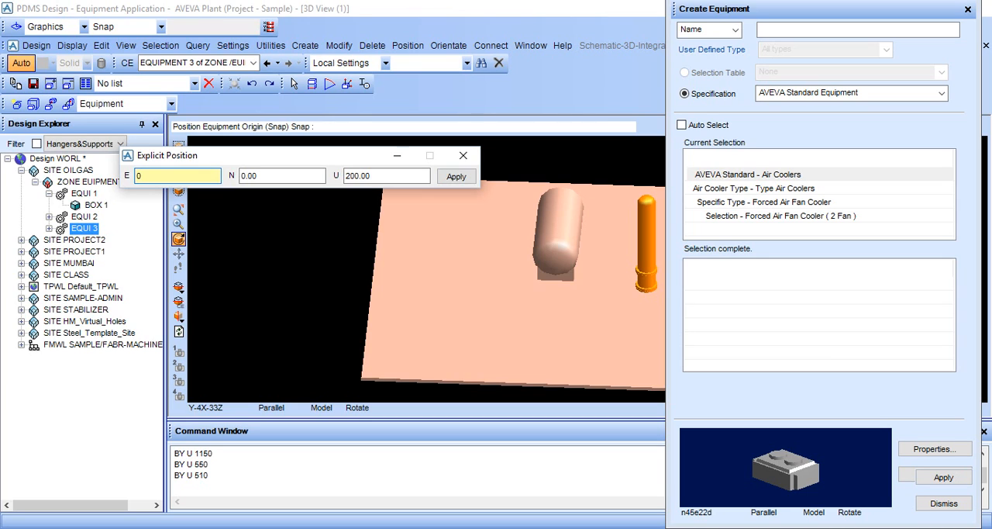
pyautogui.click(283, 177)
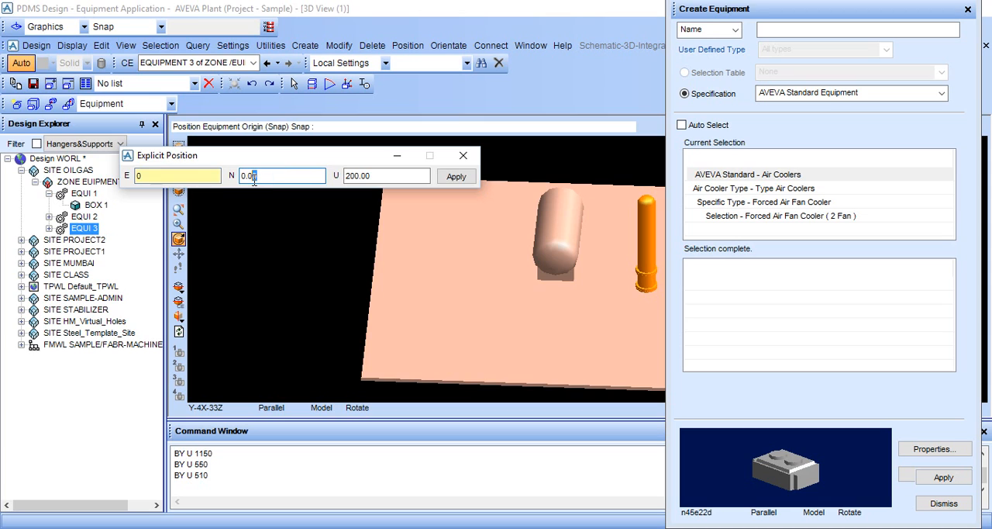
pyautogui.click(273, 178)
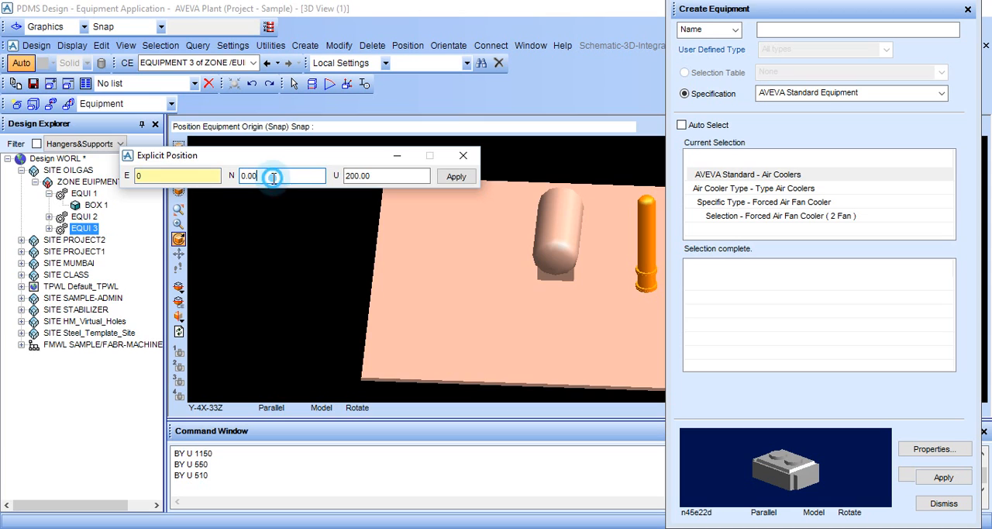
pyautogui.click(456, 176)
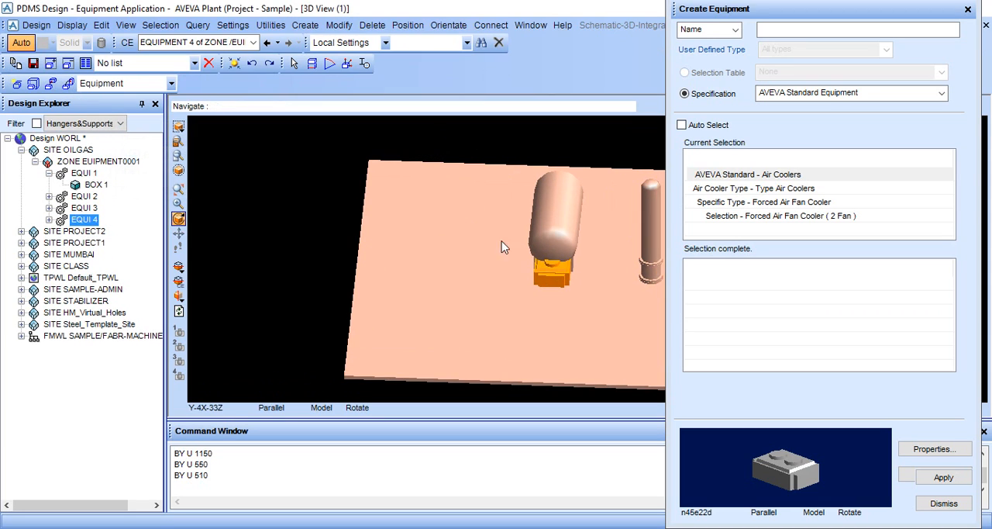
# Step: Close the equipment creation form and move the air cooler EQUI 4 south with the command BY S 5000
pyautogui.scroll(5, 549, 293)
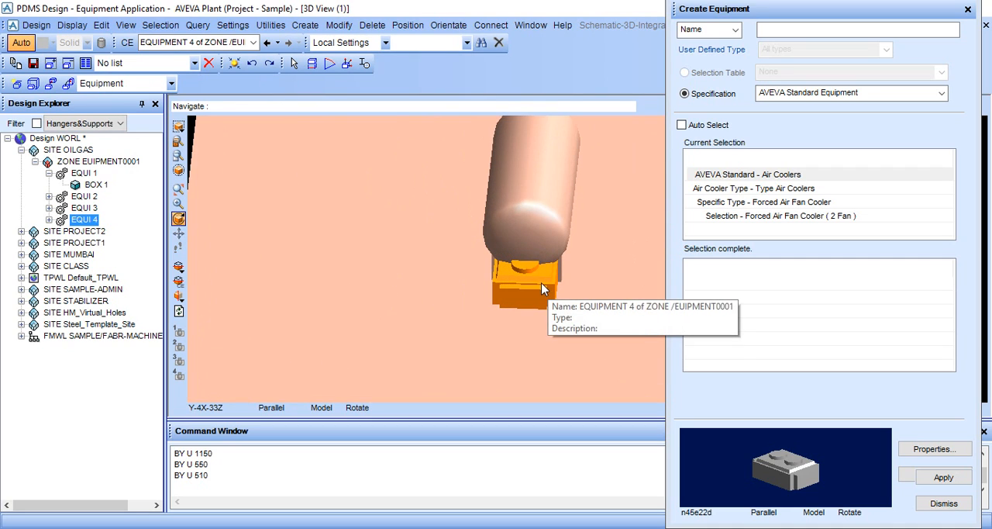
pyautogui.click(535, 286)
pyautogui.click(323, 477)
pyautogui.click(312, 490)
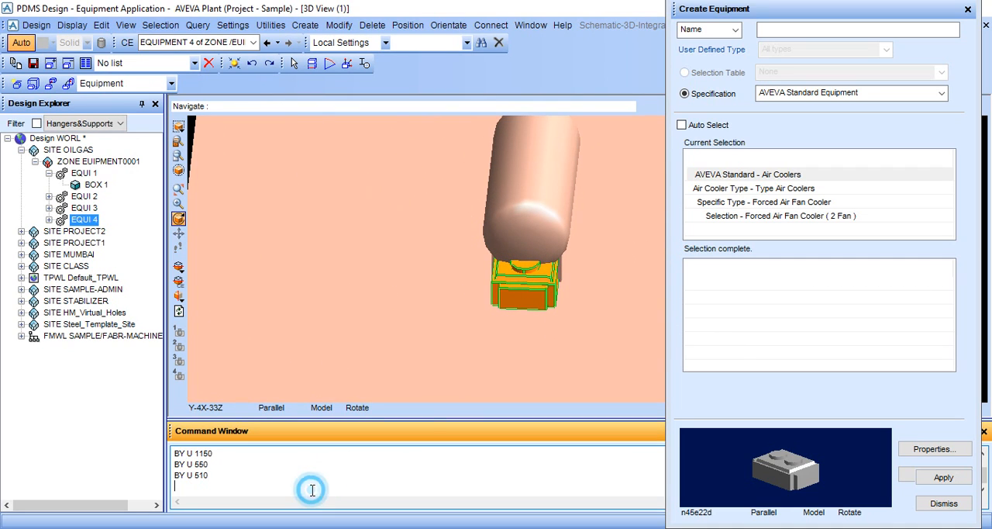
pyautogui.click(944, 503)
pyautogui.click(311, 484)
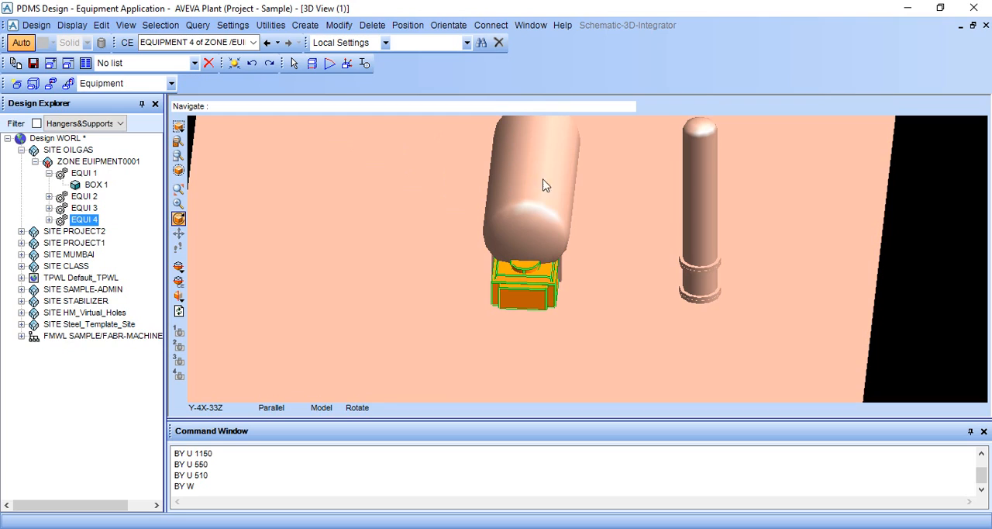
pyautogui.click(214, 487)
pyautogui.press('BackSpace')
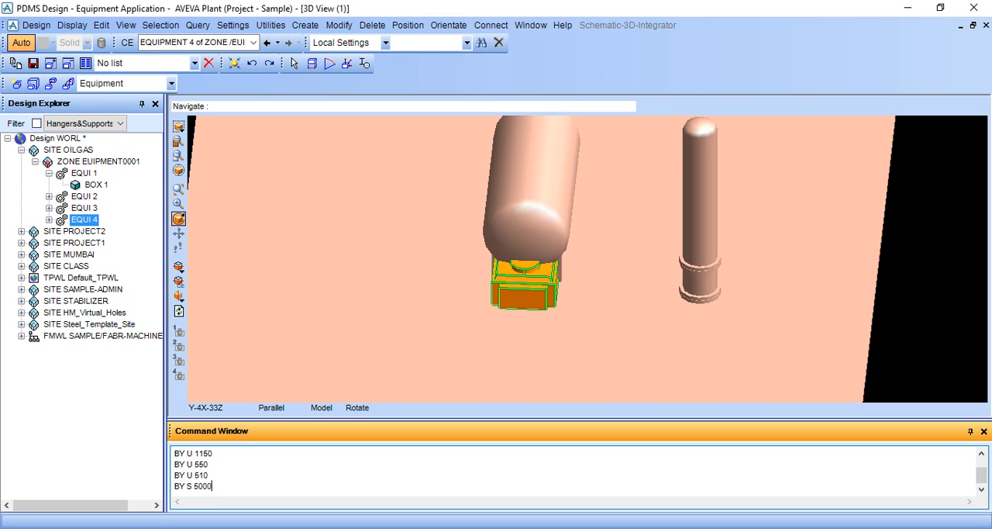
pyautogui.press('Return')
pyautogui.moveTo(587, 304); pyautogui.dragTo(532, 274, button='middle')
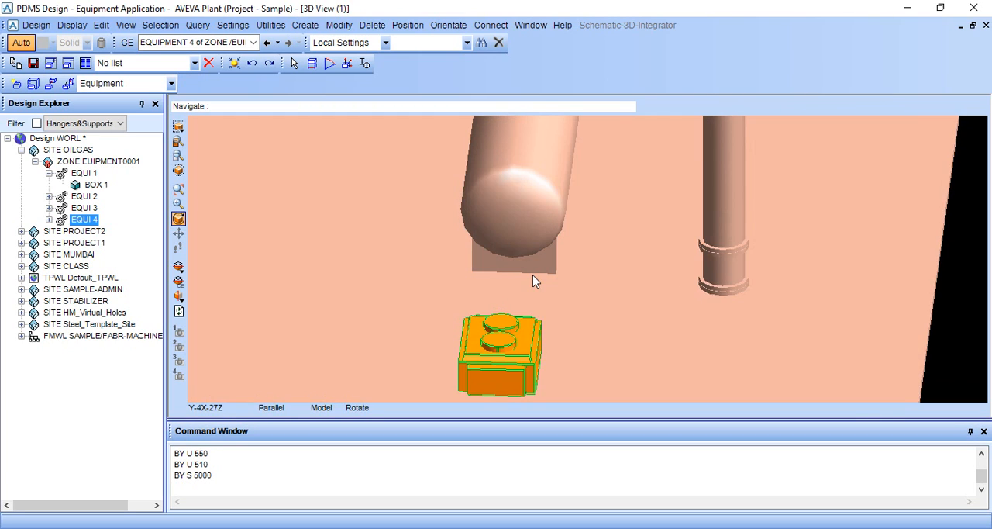
pyautogui.scroll(-1, 475, 259)
pyautogui.scroll(3, 475, 259)
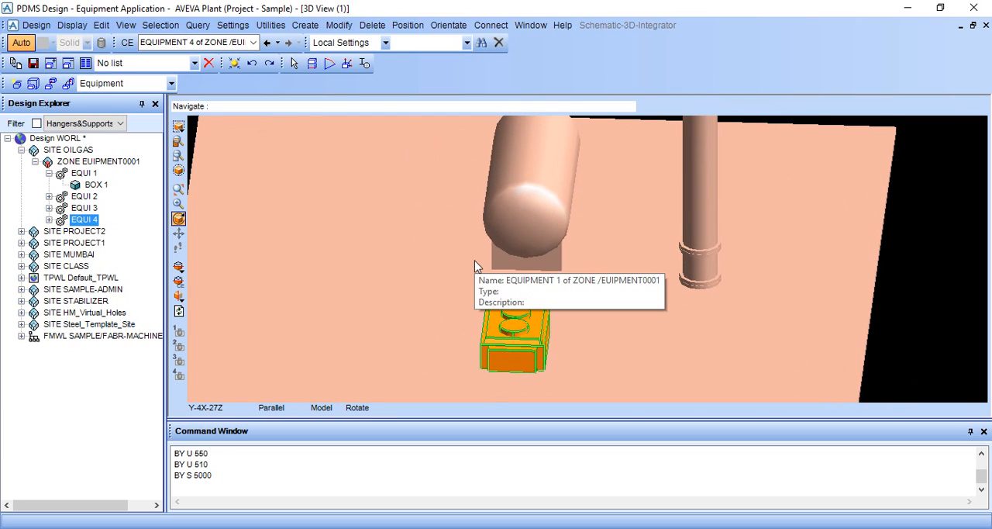
pyautogui.moveTo(475, 260); pyautogui.dragTo(484, 264, button='middle')
pyautogui.scroll(-2, 484, 268)
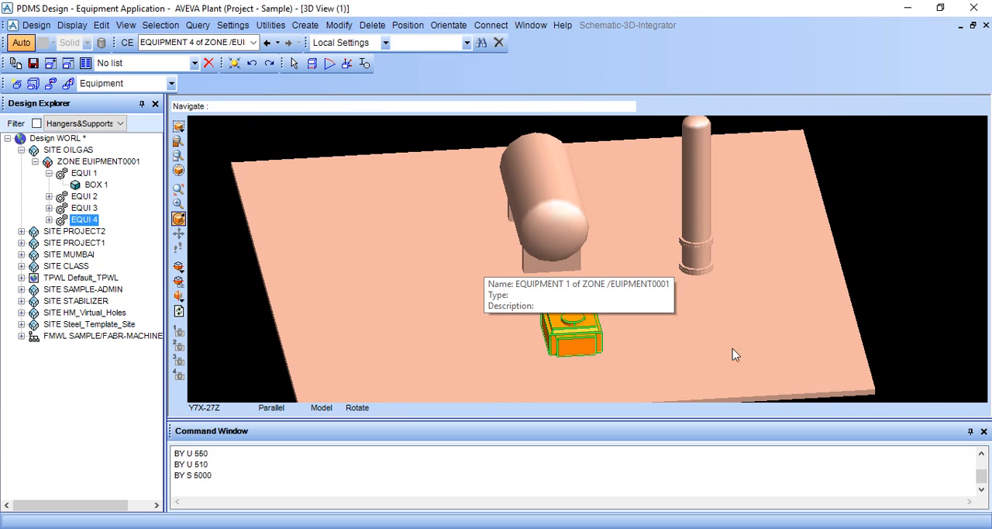
# Step: Start creating a standard centreline-mounted centrifugal pump, choosing PUMP 001 Horizontal Inlet / Vertical Outlet
pyautogui.click(308, 26)
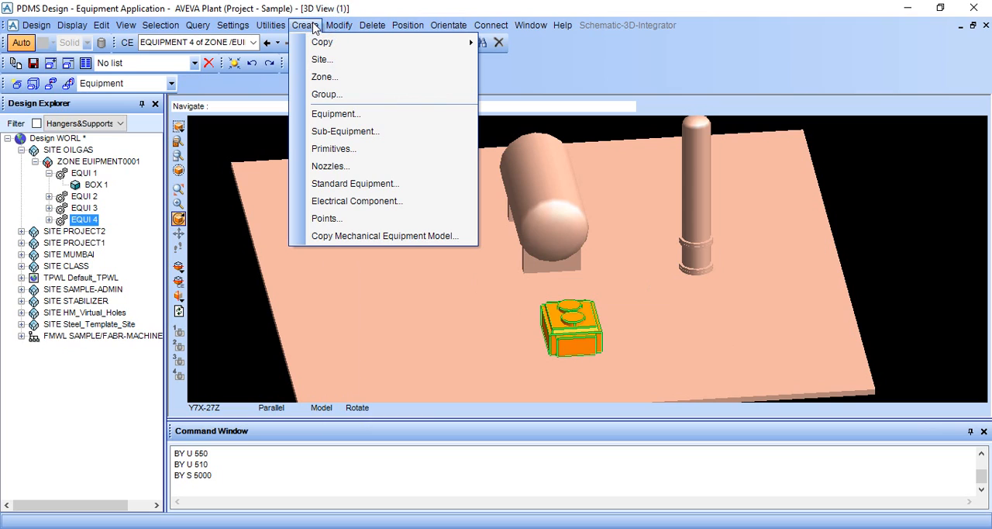
pyautogui.click(329, 184)
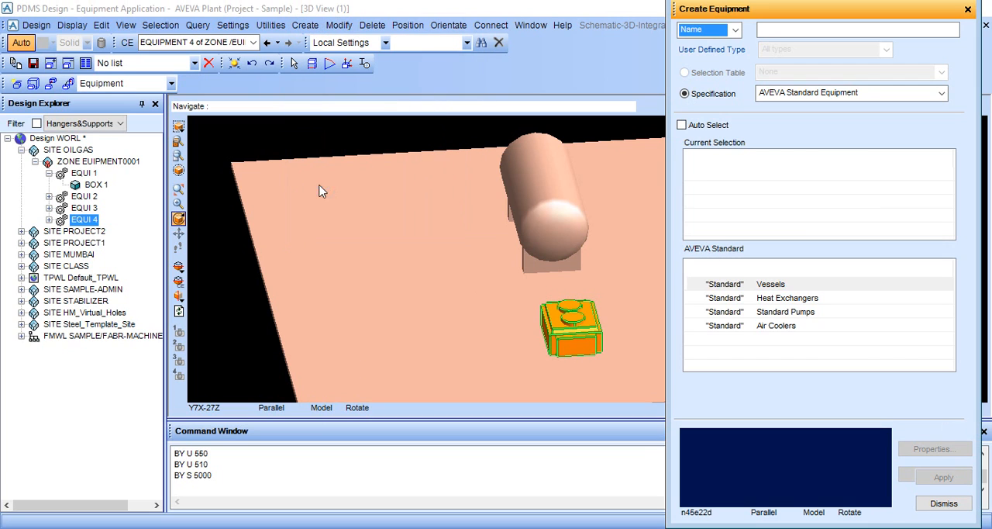
pyautogui.click(750, 312)
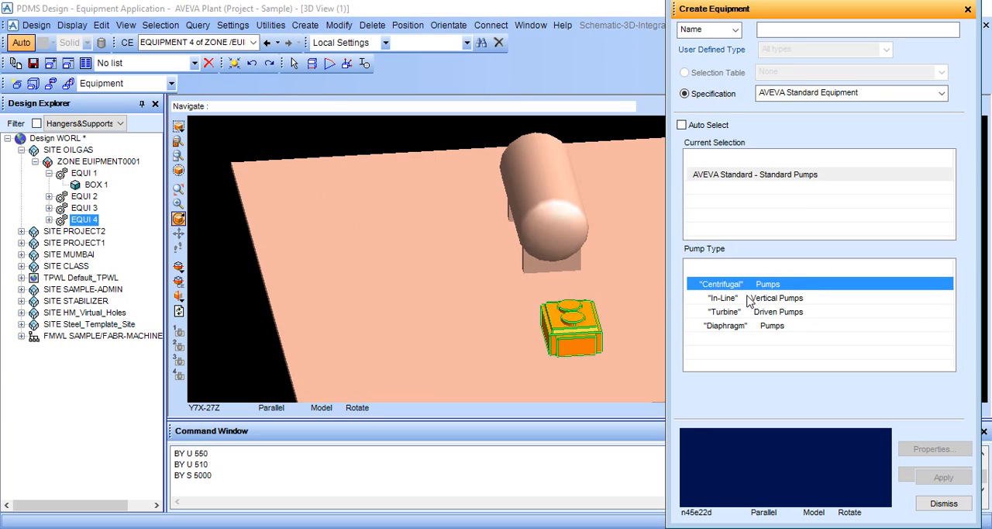
pyautogui.click(738, 286)
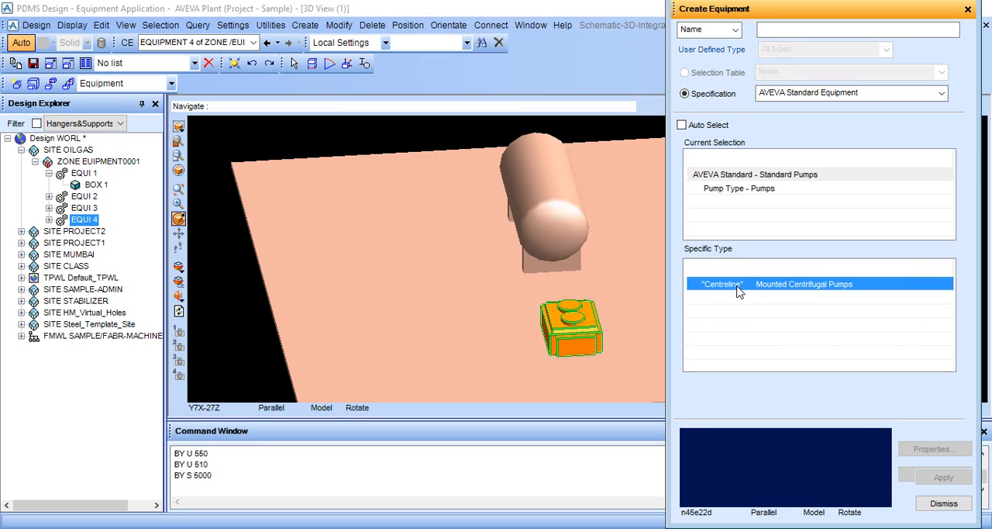
pyautogui.click(738, 287)
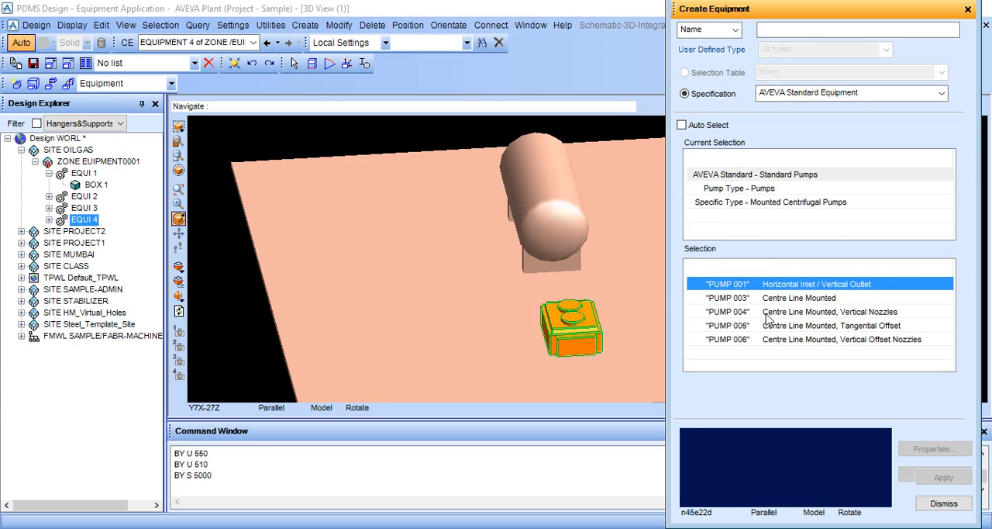
pyautogui.click(788, 287)
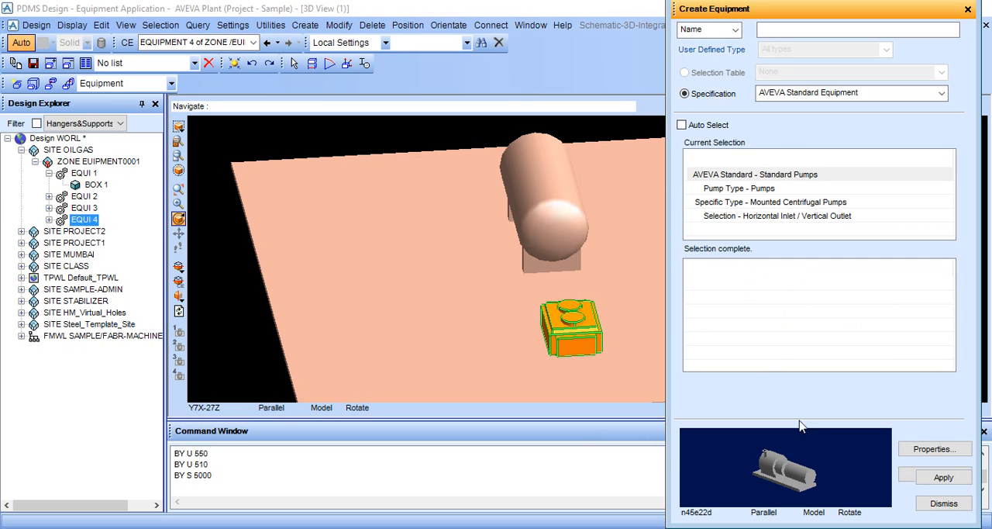
# Step: Go back through the standard pump selection and choose the centrifugal pump PUMP 003, Centre Line Mounted, instead
pyautogui.click(755, 204)
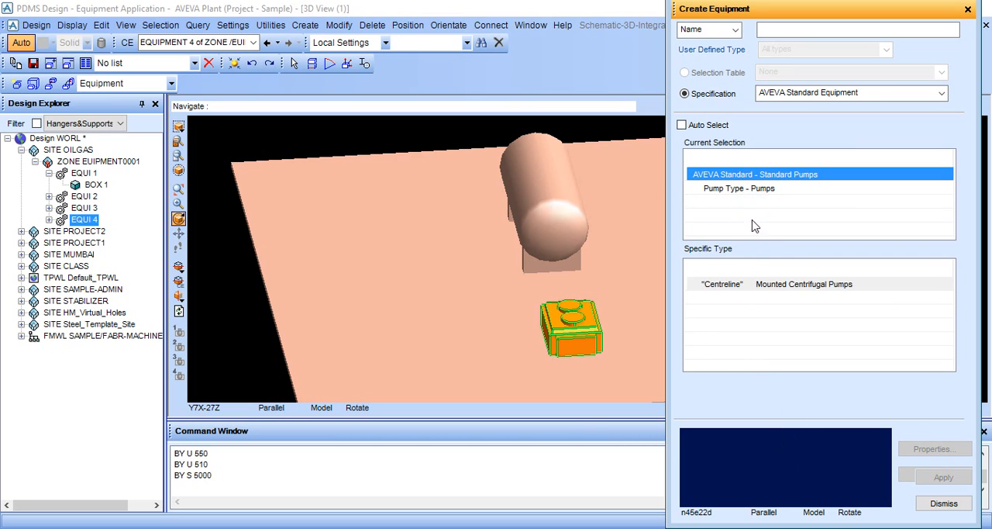
pyautogui.click(734, 178)
pyautogui.click(746, 310)
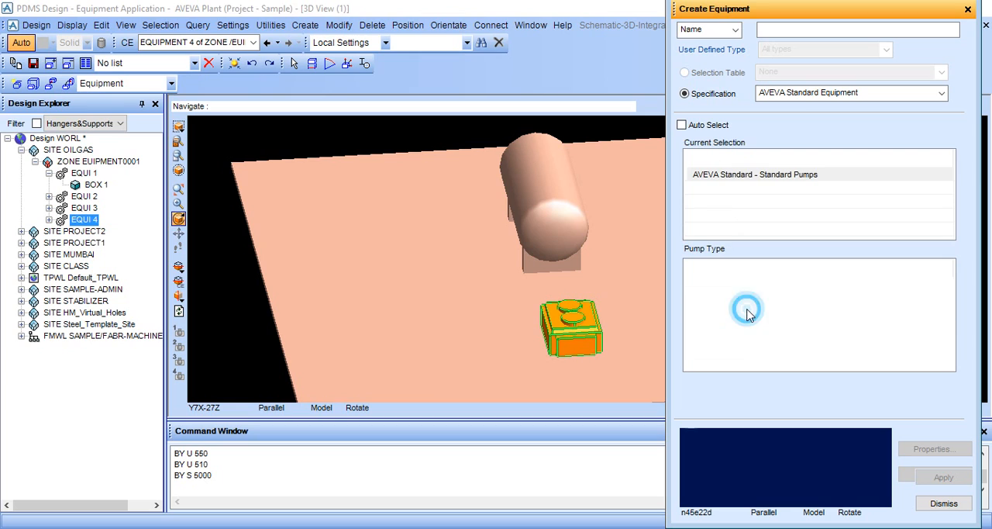
pyautogui.click(739, 178)
pyautogui.click(752, 312)
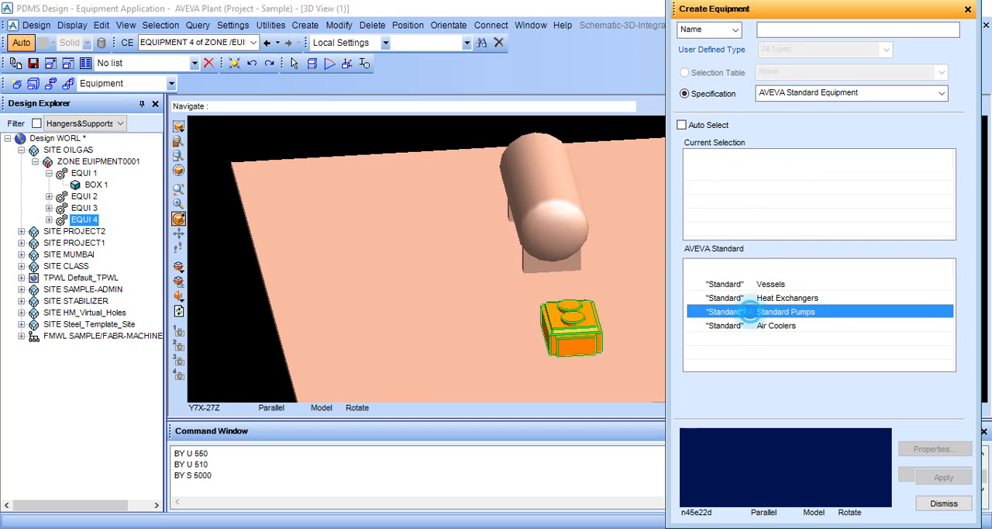
pyautogui.click(752, 285)
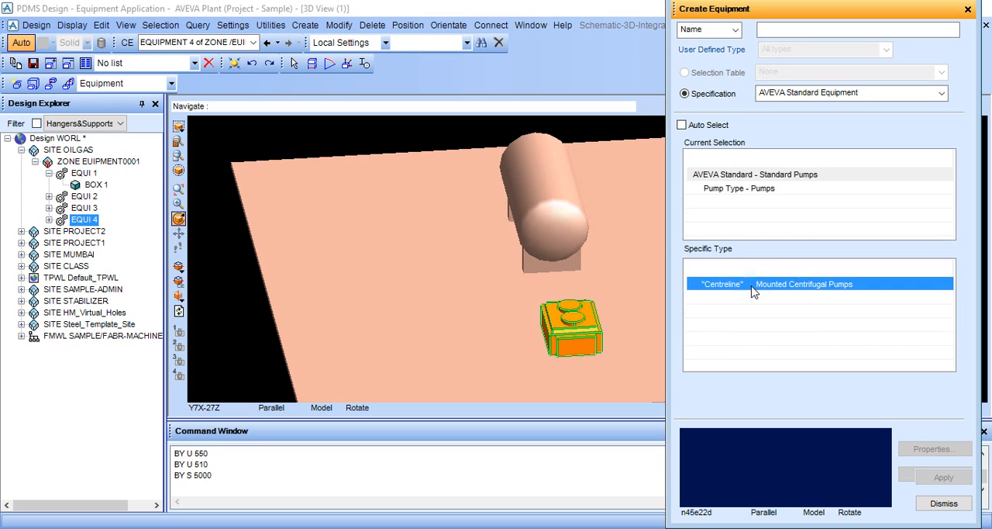
pyautogui.click(752, 286)
pyautogui.click(760, 297)
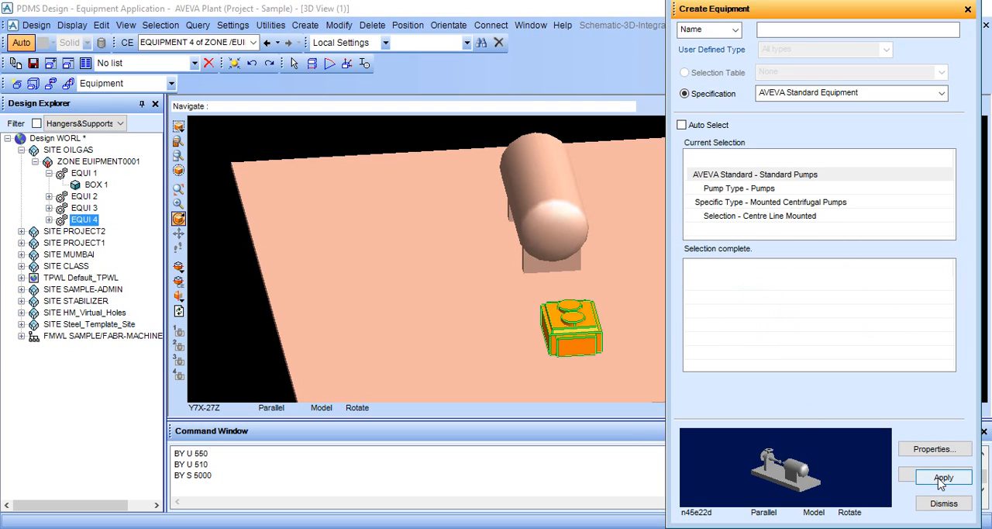
# Step: Create the centre line mounted pump at the explicit position E 0.00, N 0.00, U 200.00
pyautogui.click(942, 478)
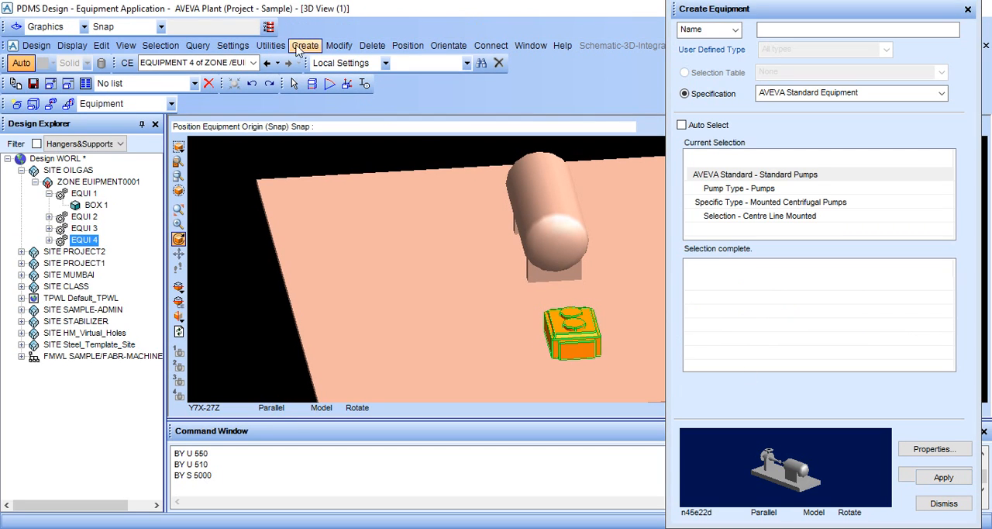
pyautogui.click(268, 28)
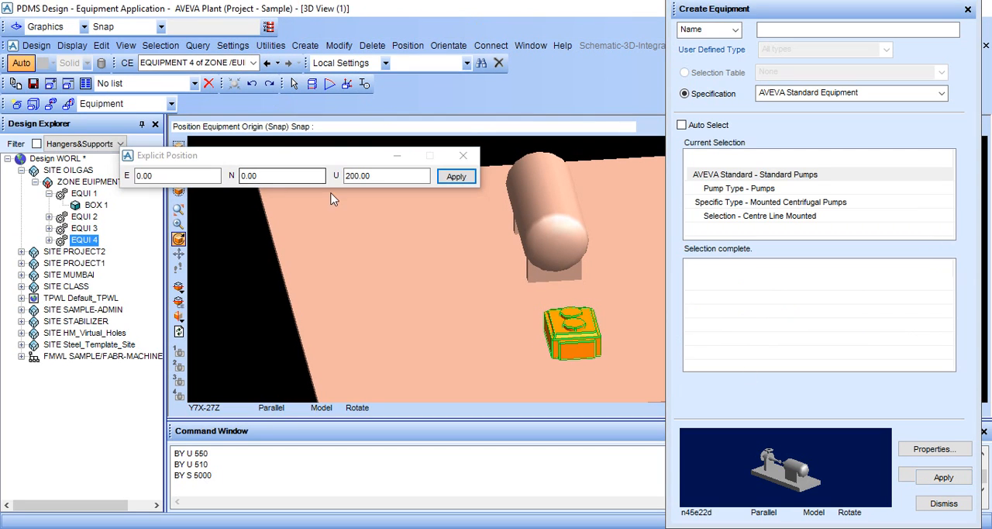
pyautogui.click(456, 177)
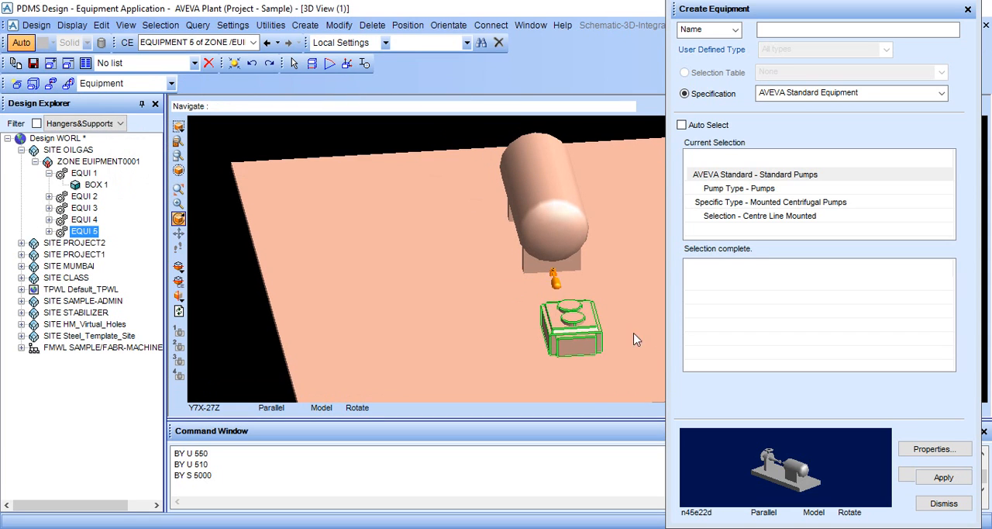
# Step: Move the pump EQUI 5 west with the command BY W 5000
pyautogui.scroll(2, 636, 340)
pyautogui.click(323, 471)
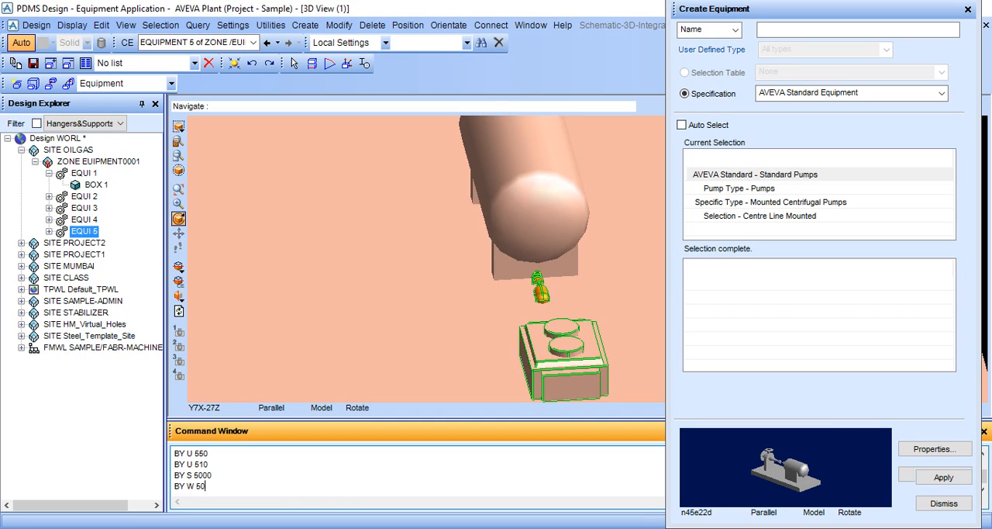
pyautogui.press('Return')
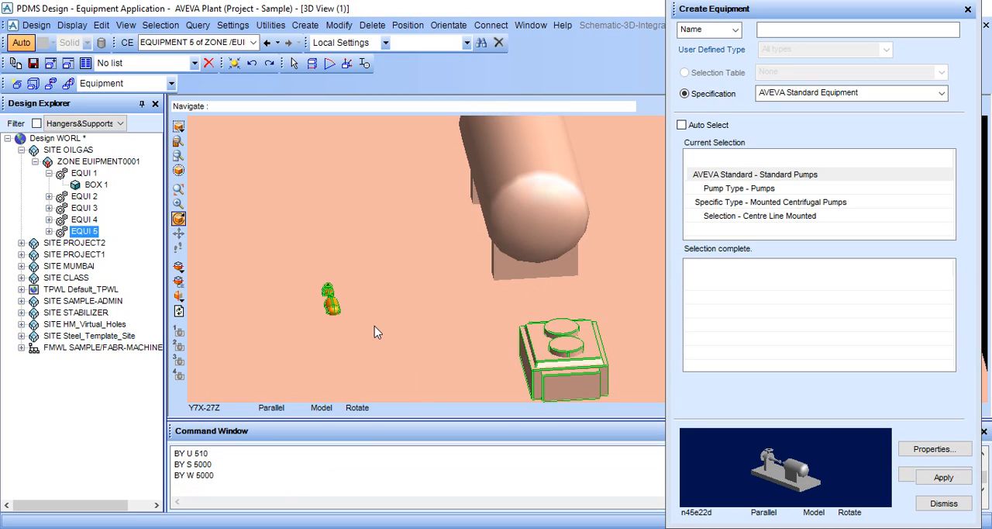
# Step: Set the 3D view to look north and examine the pump's baseplate against the base box
pyautogui.moveTo(374, 325); pyautogui.dragTo(359, 282, button='middle')
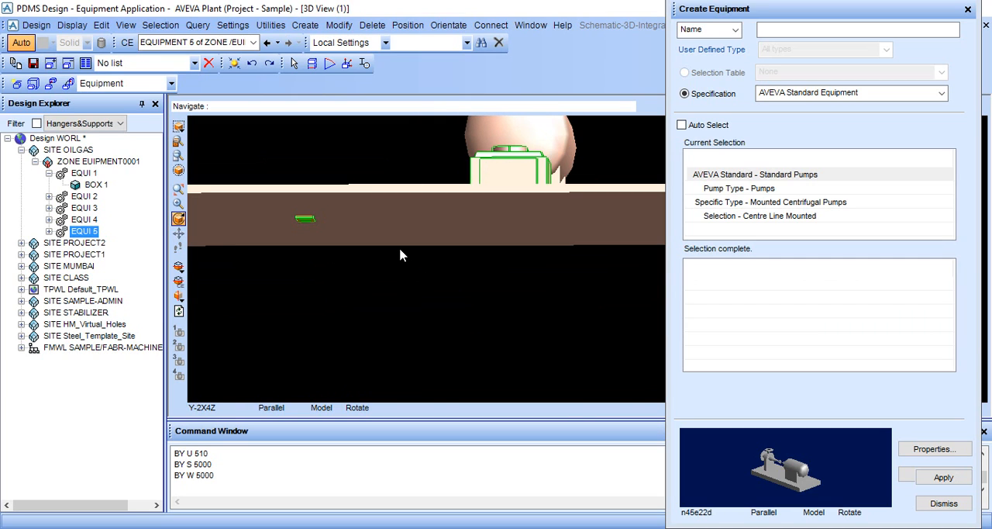
pyautogui.moveTo(400, 255); pyautogui.dragTo(397, 264, button='middle')
pyautogui.rightClick(408, 129)
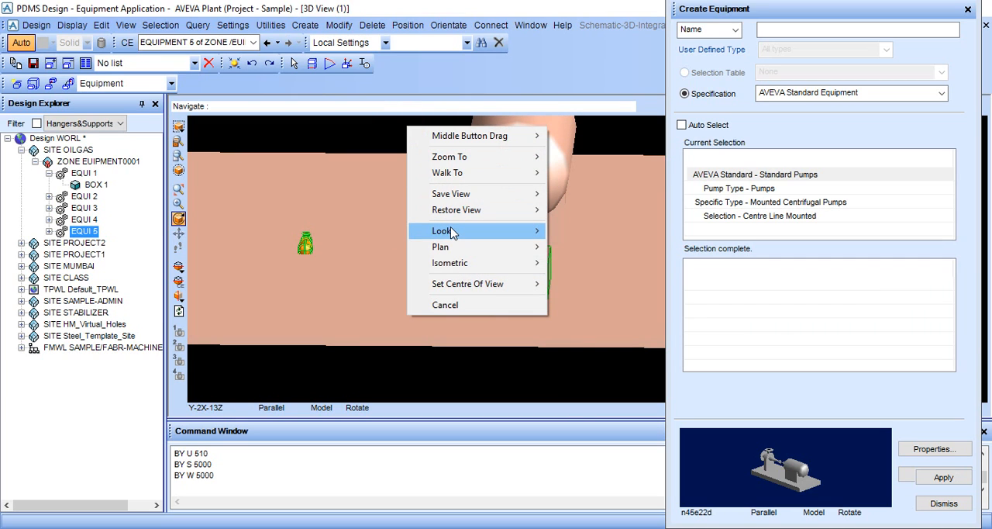
pyautogui.moveTo(454, 232)
pyautogui.click(574, 231)
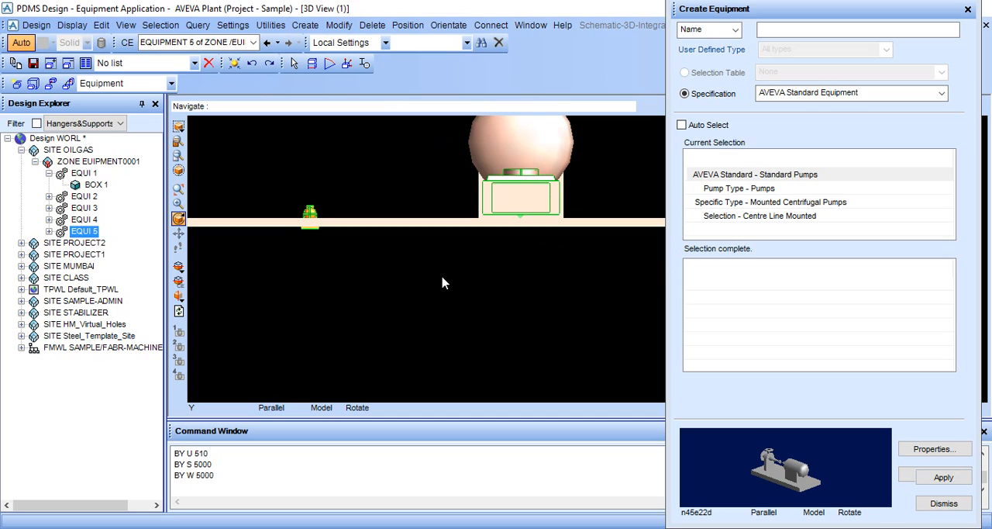
pyautogui.scroll(4, 317, 244)
pyautogui.middleClick(284, 230)
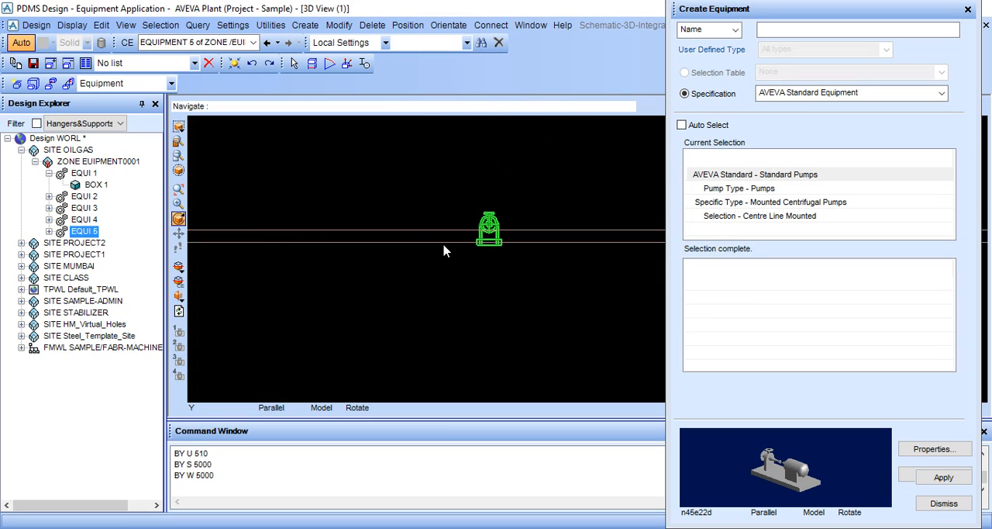
pyautogui.scroll(6, 444, 245)
pyautogui.scroll(5, 603, 283)
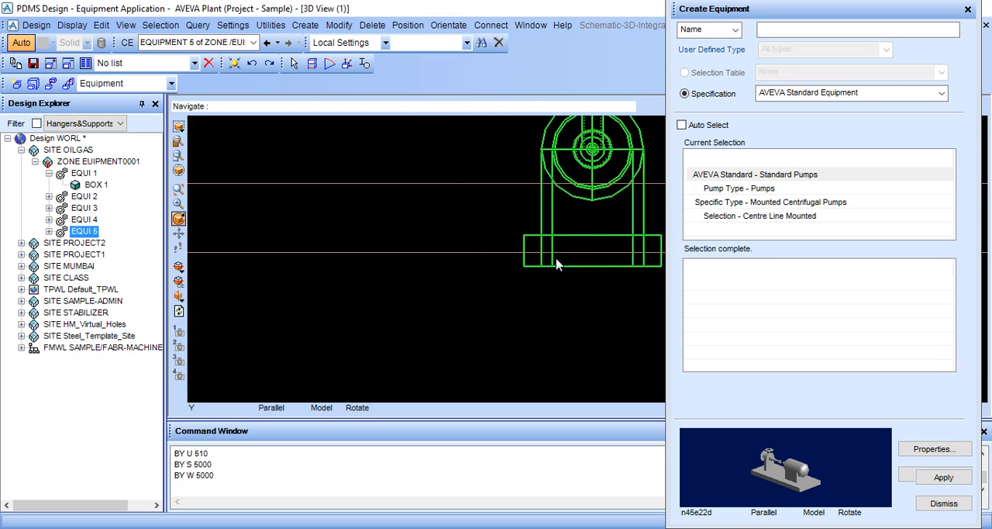
pyautogui.scroll(4, 625, 275)
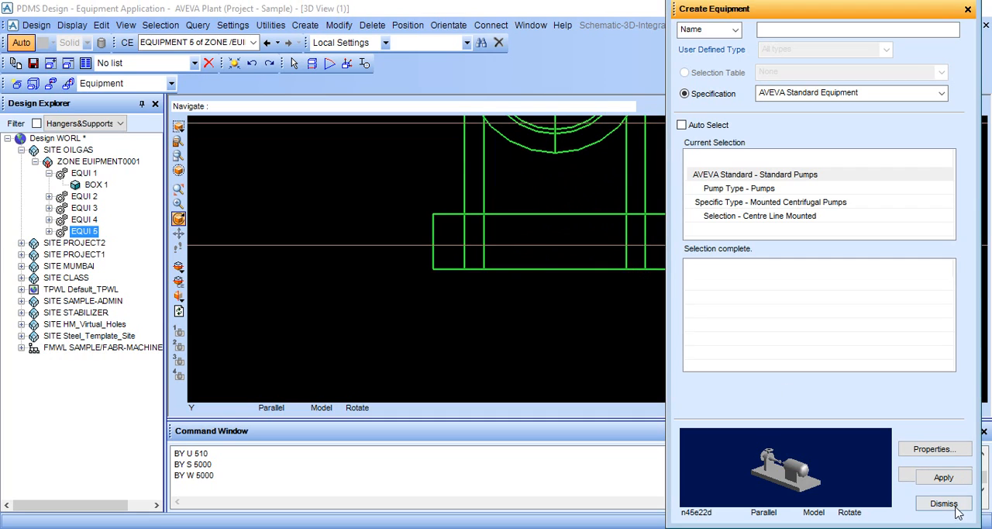
# Step: Measure the offset from the bottom edge of the pump's baseplate to the upper corner of the base box
pyautogui.click(944, 503)
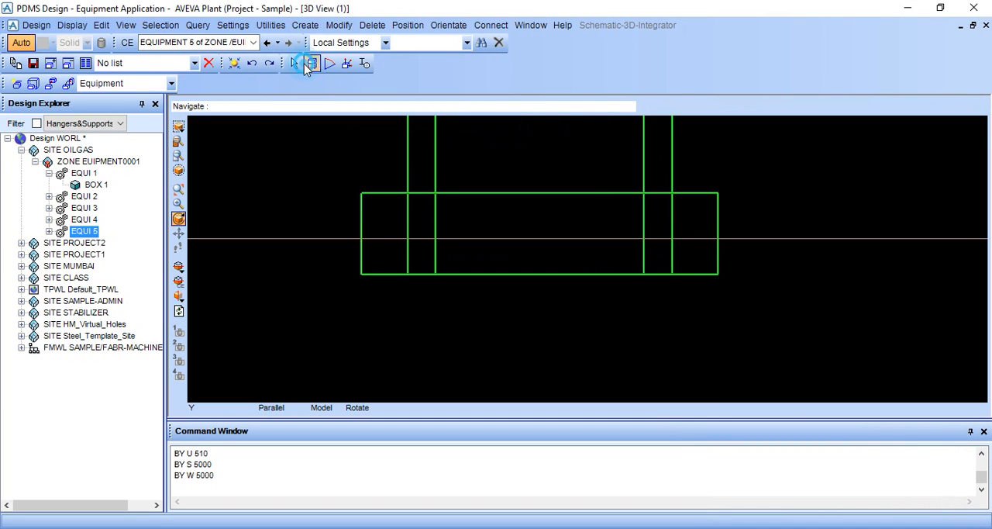
pyautogui.click(308, 65)
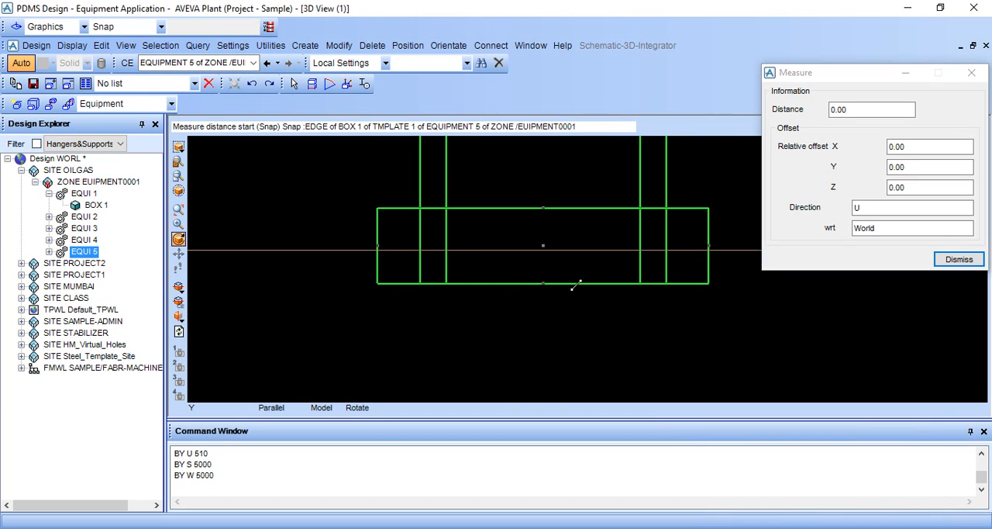
pyautogui.click(541, 285)
pyautogui.scroll(-3, 540, 285)
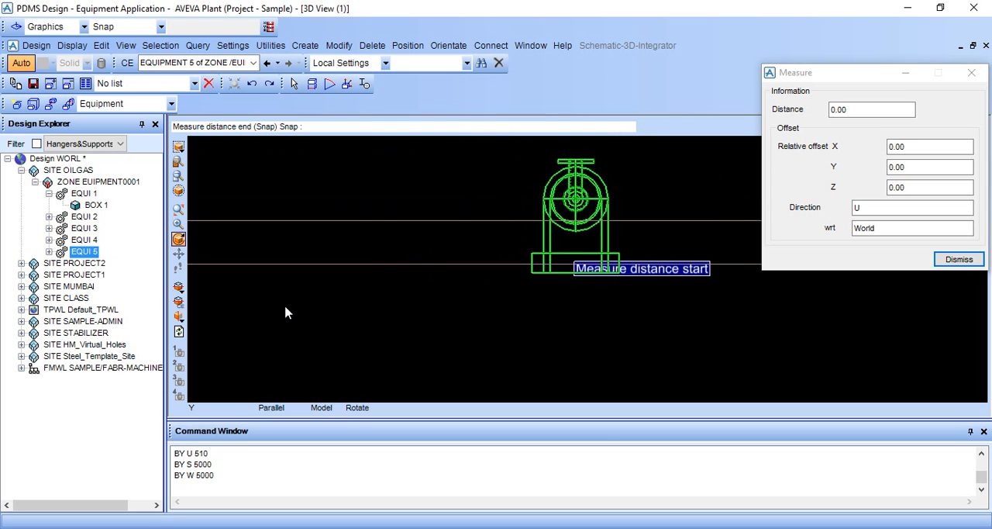
pyautogui.scroll(-5, 279, 287)
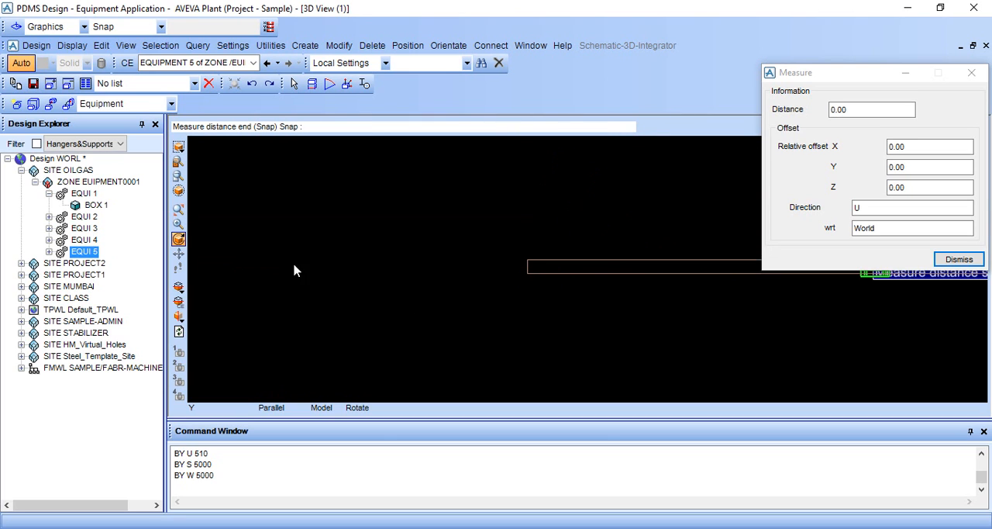
pyautogui.scroll(5, 492, 270)
pyautogui.middleClick(430, 280)
pyautogui.scroll(5, 458, 268)
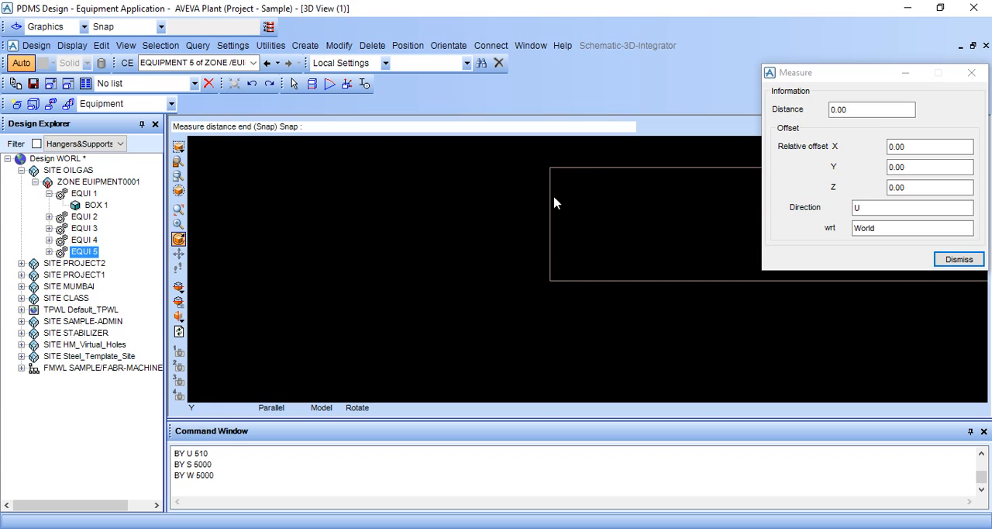
pyautogui.click(550, 168)
pyautogui.scroll(-2, 685, 324)
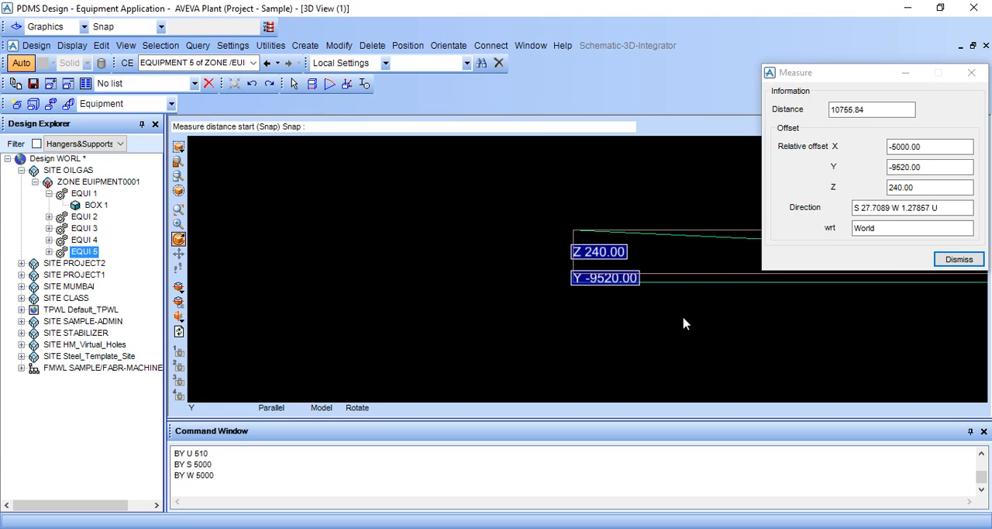
pyautogui.click(957, 259)
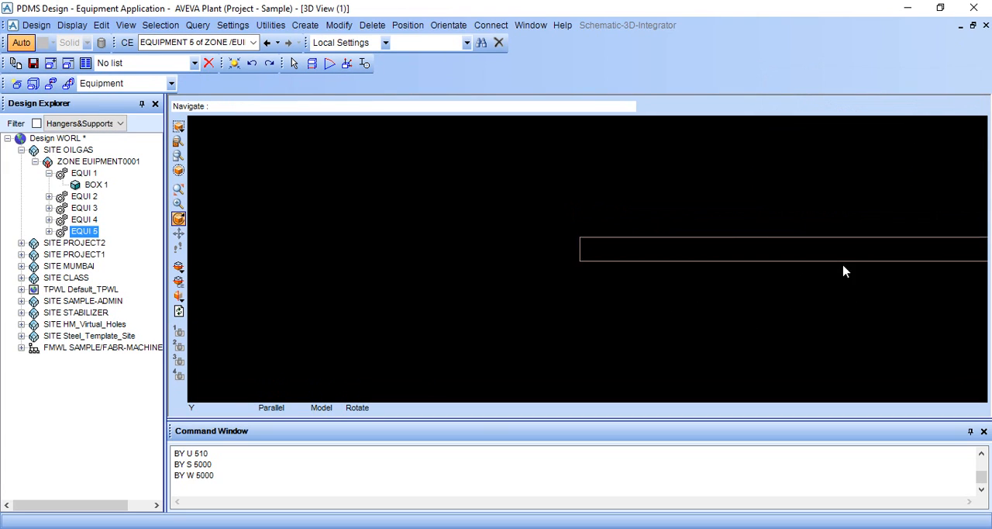
# Step: Raise the pump EQUI 5 onto the base box with the command BY U 240
pyautogui.scroll(-1, 852, 300)
pyautogui.click(261, 487)
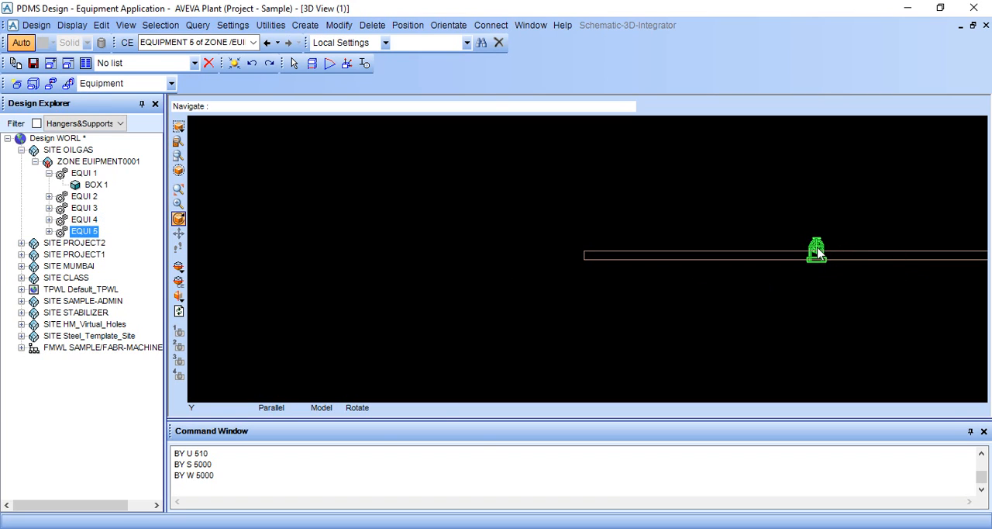
pyautogui.click(366, 431)
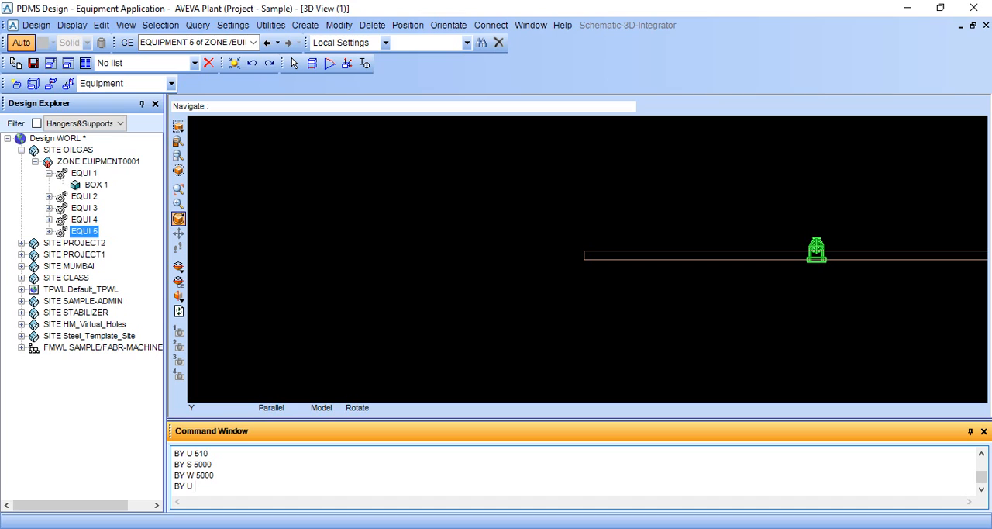
pyautogui.press('Return')
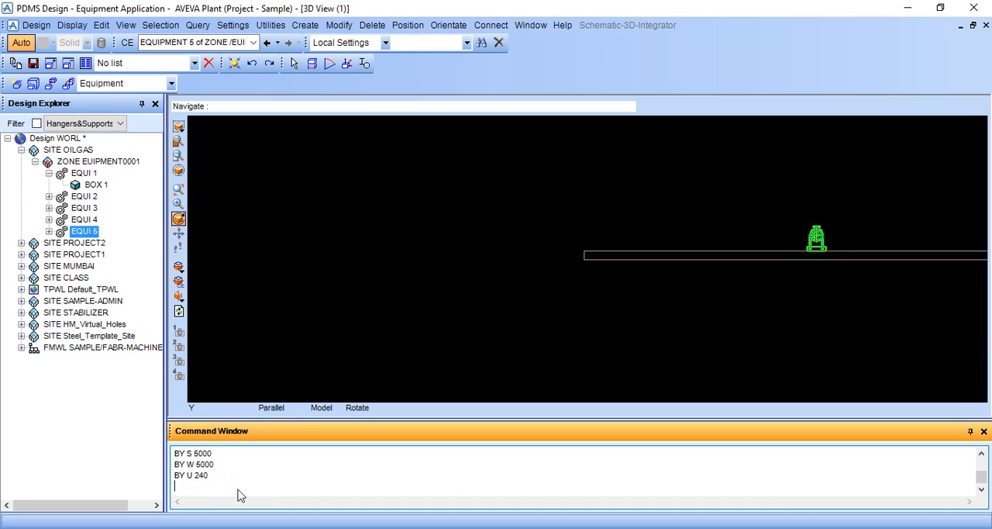
# Step: Check the pump's seating on the base box, and examine the whole equipment layout in a shaded, tilted 3D view
pyautogui.scroll(1, 853, 260)
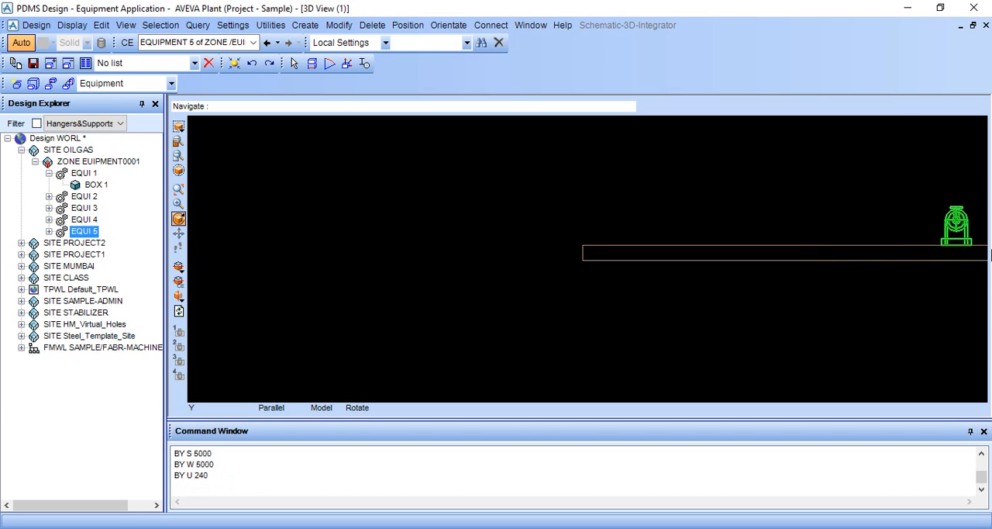
pyautogui.middleClick(942, 270)
pyautogui.scroll(2, 755, 213)
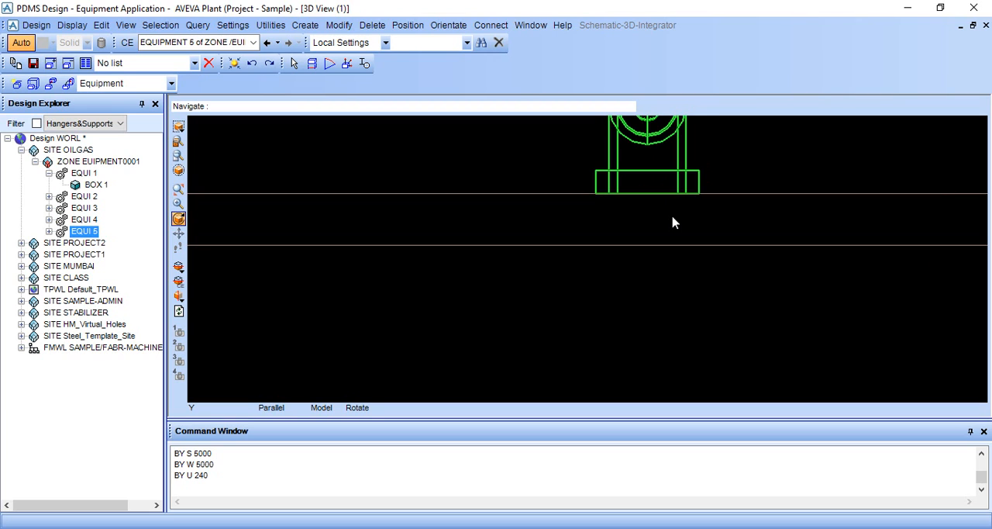
pyautogui.press('F8')
pyautogui.moveTo(650, 204); pyautogui.dragTo(658, 219, button='middle')
pyautogui.moveTo(725, 210); pyautogui.dragTo(706, 235, button='middle')
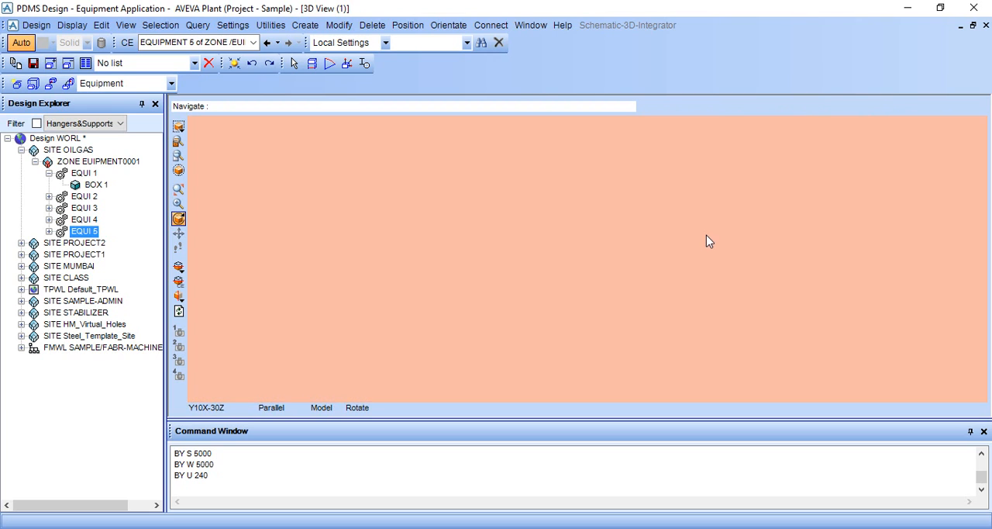
pyautogui.scroll(-4, 706, 235)
pyautogui.scroll(5, 655, 348)
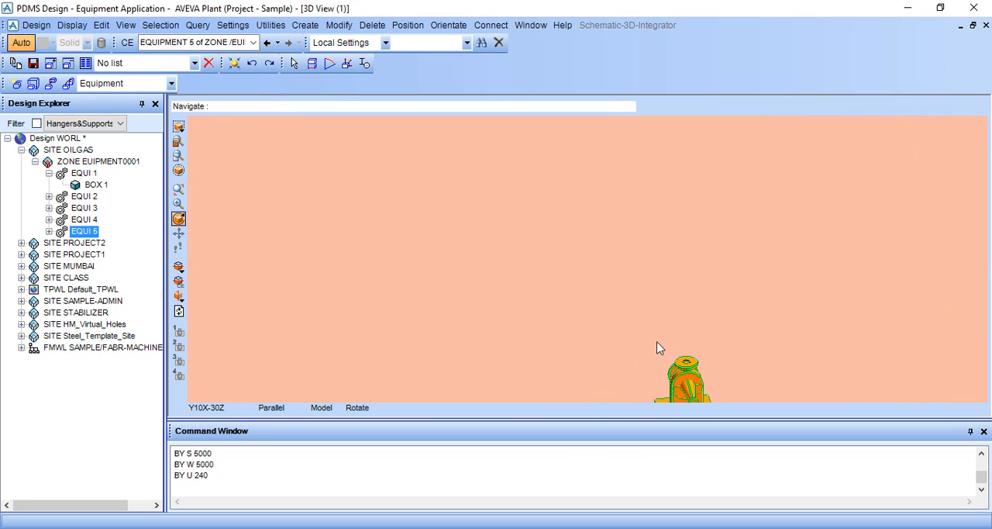
pyautogui.scroll(-5, 628, 351)
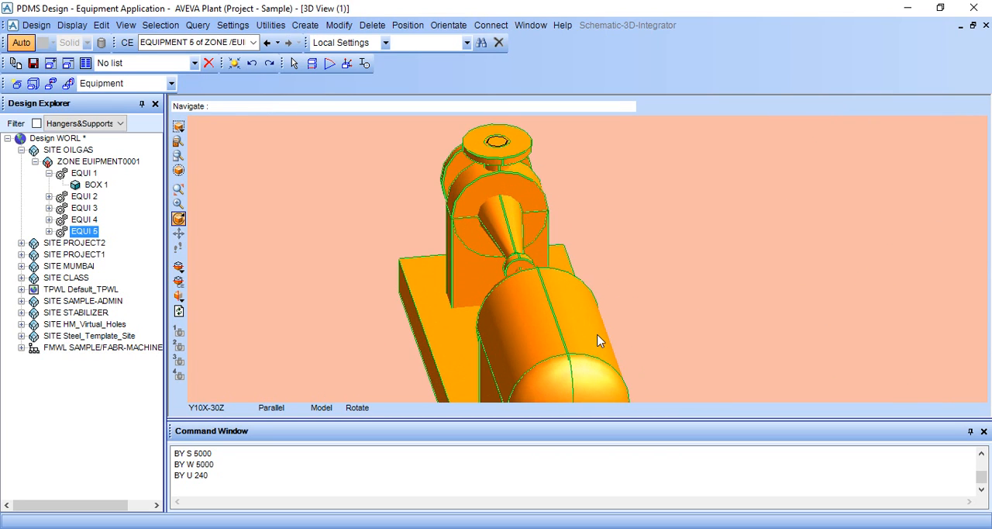
pyautogui.scroll(-5, 660, 282)
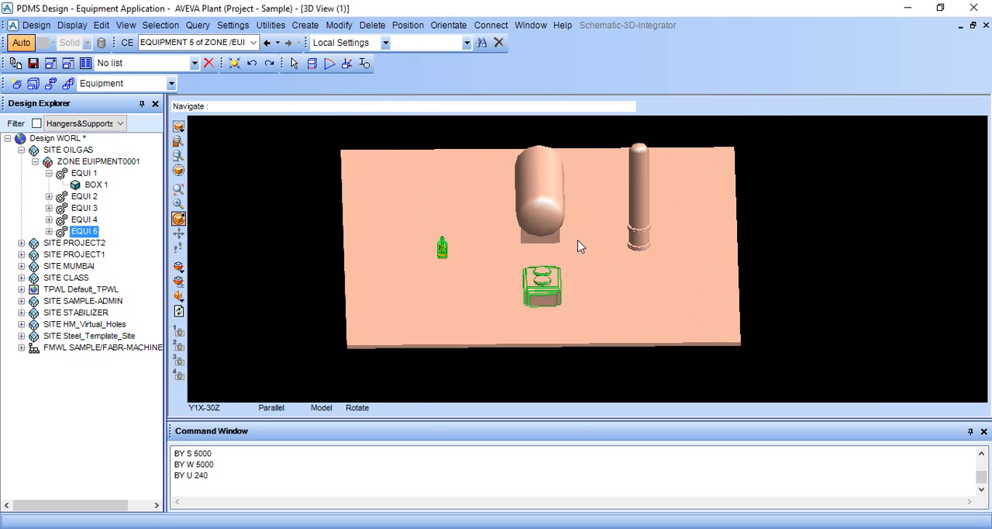
# Step: Make the horizontal vessel EQUI 2 the current element and expand its members in the design hierarchy
pyautogui.click(536, 206)
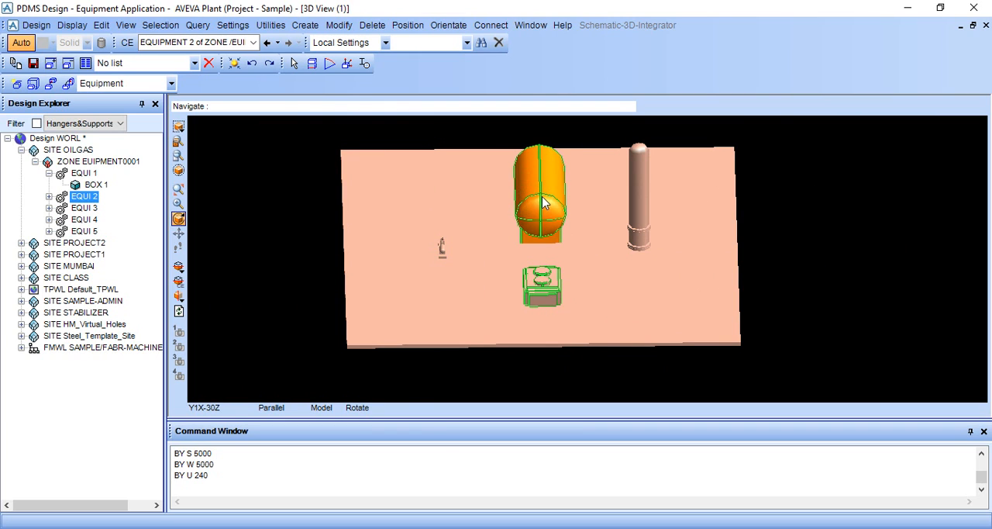
pyautogui.scroll(5, 541, 219)
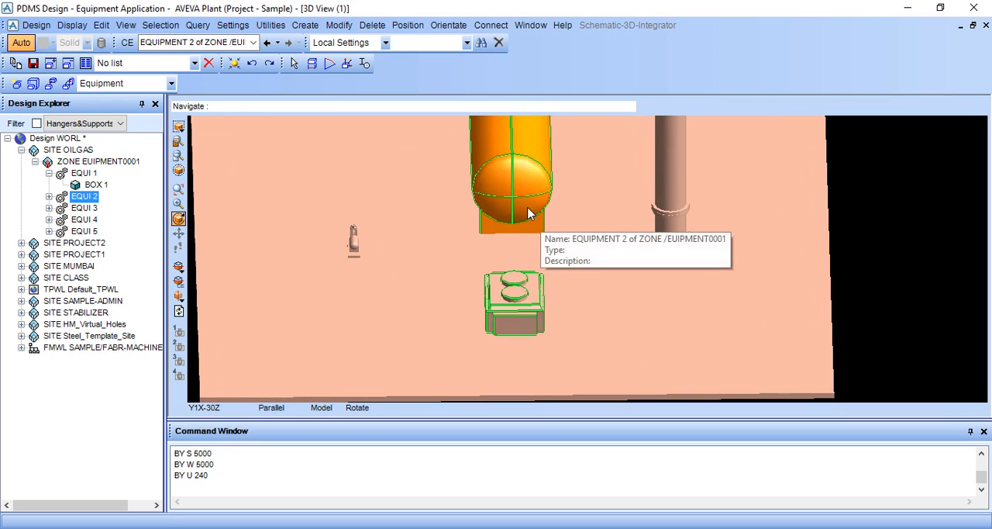
pyautogui.middleClick(517, 181)
pyautogui.scroll(4, 519, 212)
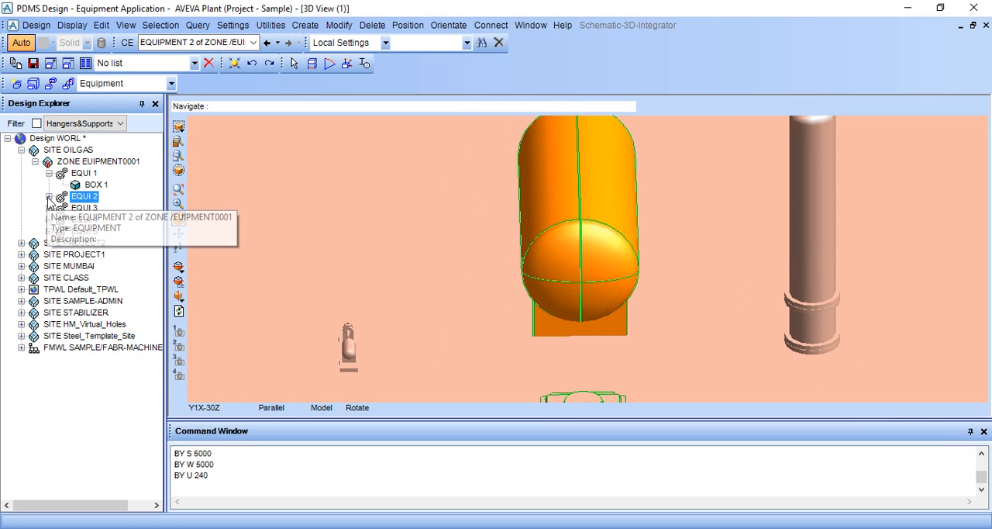
pyautogui.click(50, 197)
pyautogui.click(339, 25)
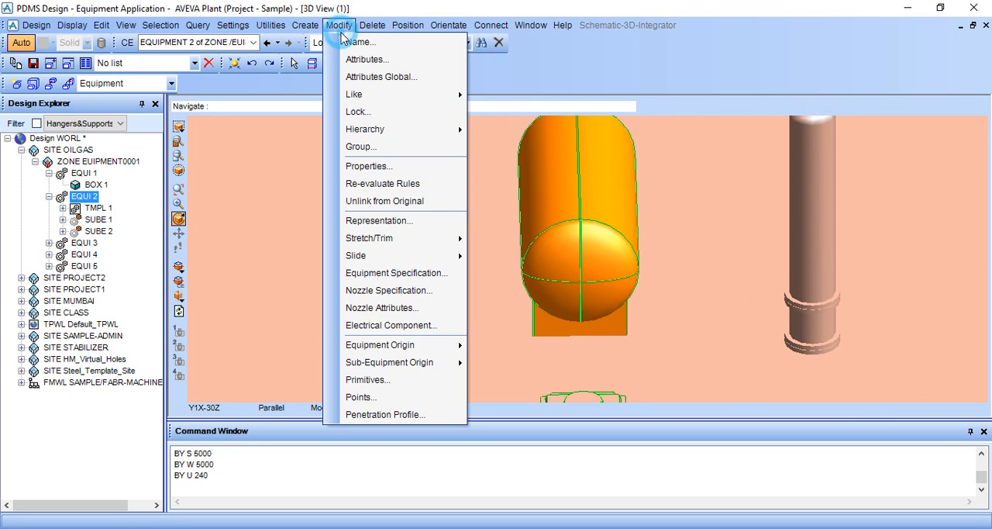
pyautogui.click(317, 166)
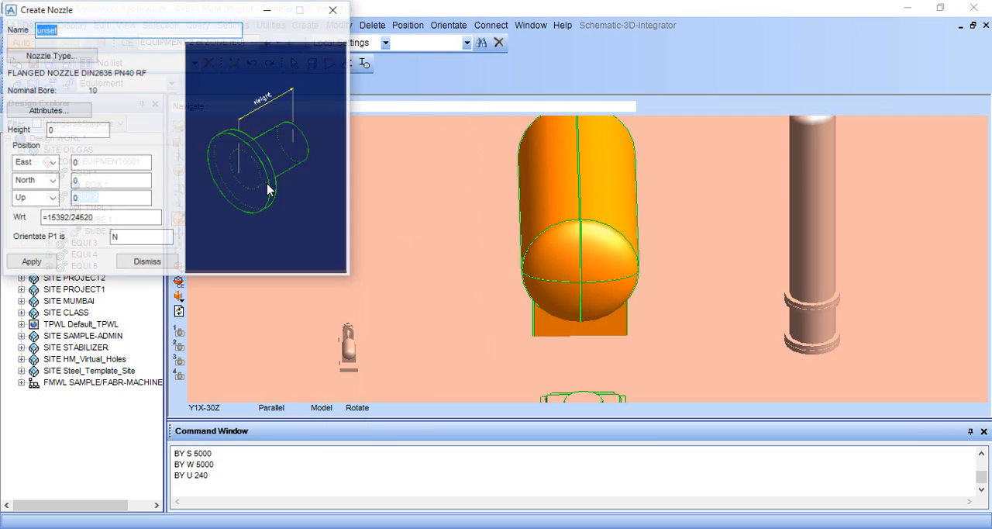
pyautogui.click(328, 11)
pyautogui.scroll(-5, 562, 310)
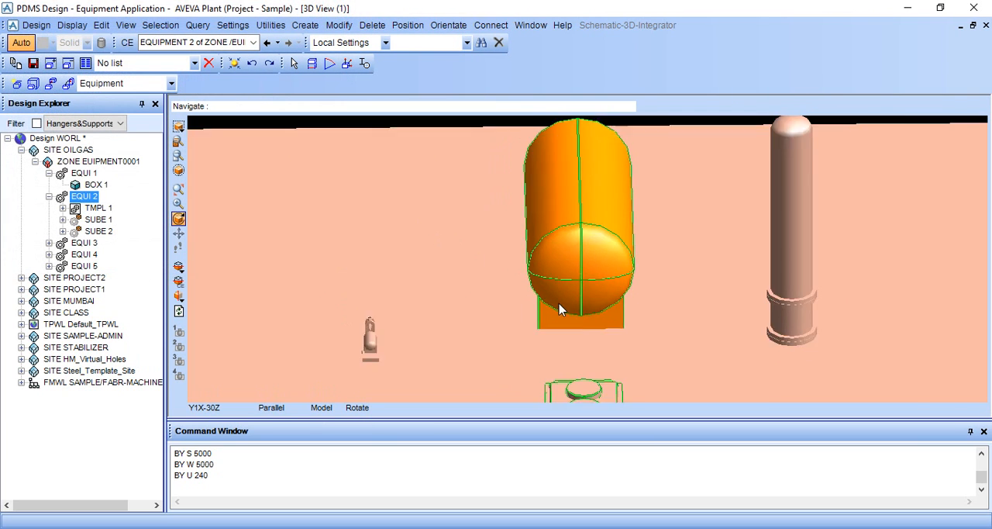